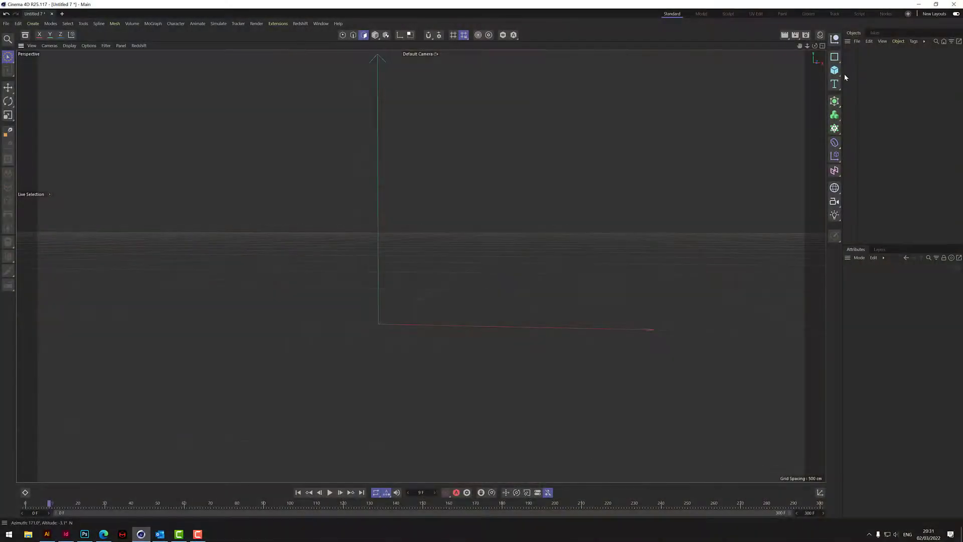
Add a cube primitive to the scene and set the viewport display to shading with edge lines.
left_click(835, 71)
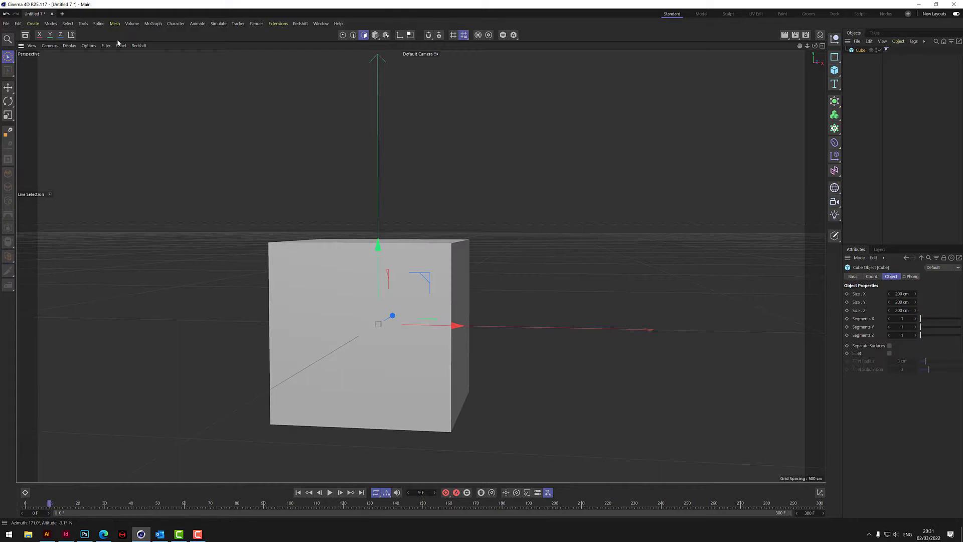
left_click(70, 45)
left_click(88, 66)
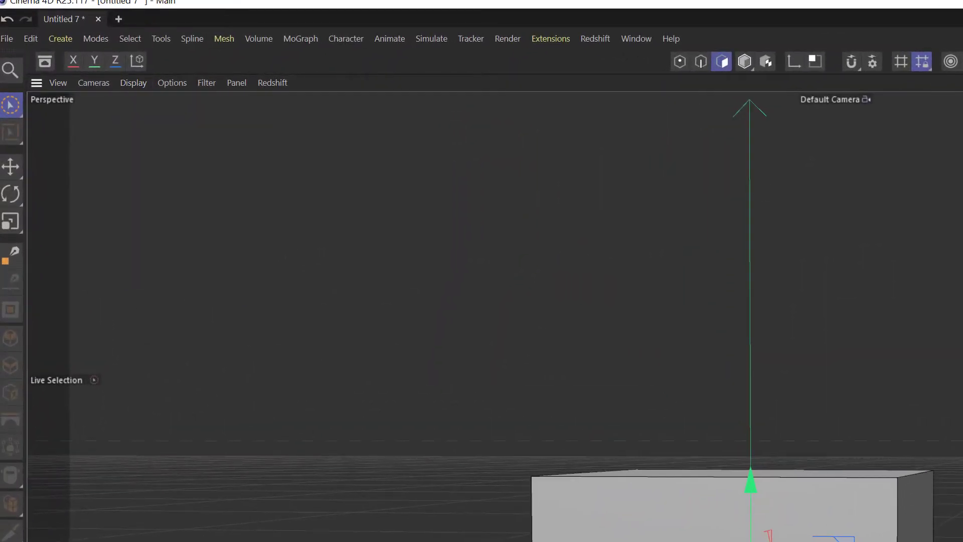
Set the cube's Segments Z to 3.
left_click_drag(814, 46, 942, 376)
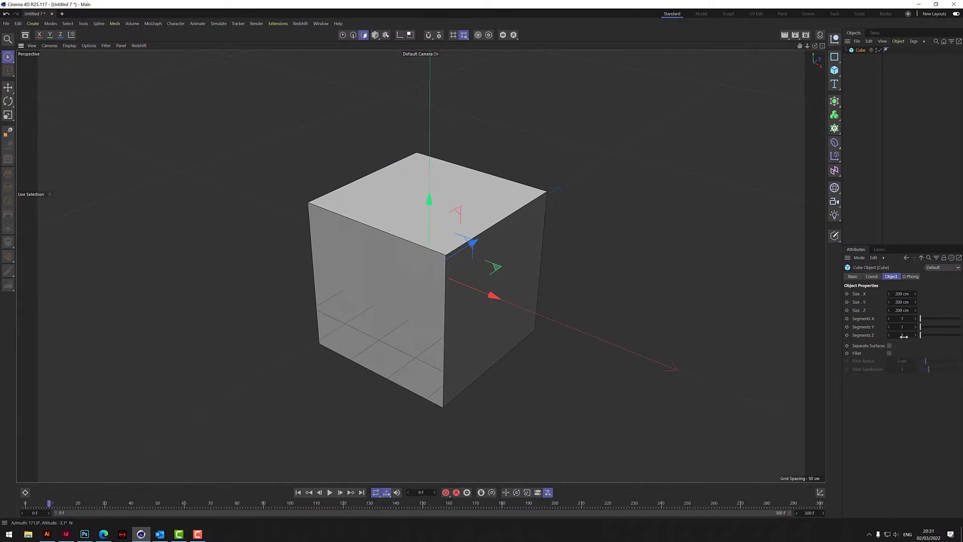
left_click(904, 335)
type("3")
key("Return")
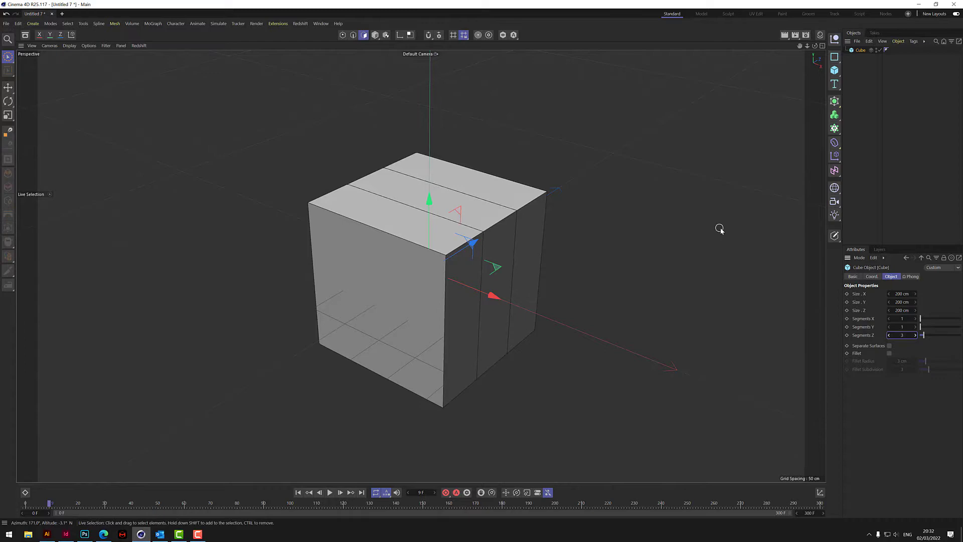
Add a Correction deformer and make it a child of the cube.
left_click_drag(836, 147, 867, 207)
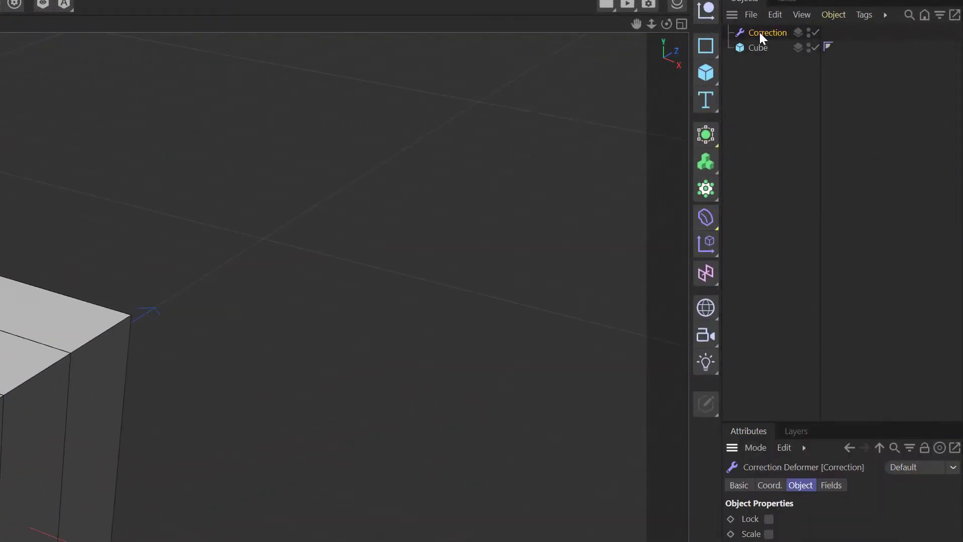
left_click_drag(760, 32, 762, 50)
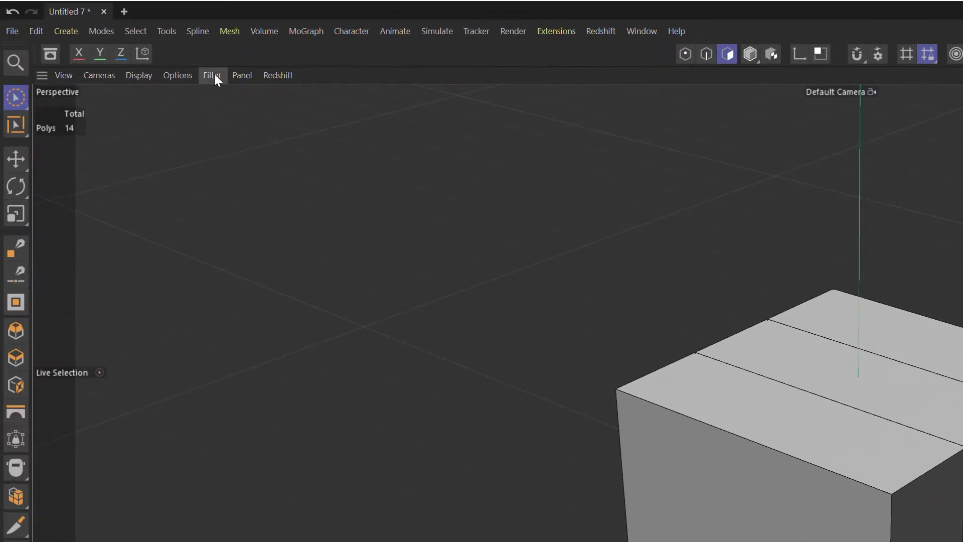
Check the SDS Cage viewport filter and switch to edge mode for the Correction deformer.
left_click(212, 75)
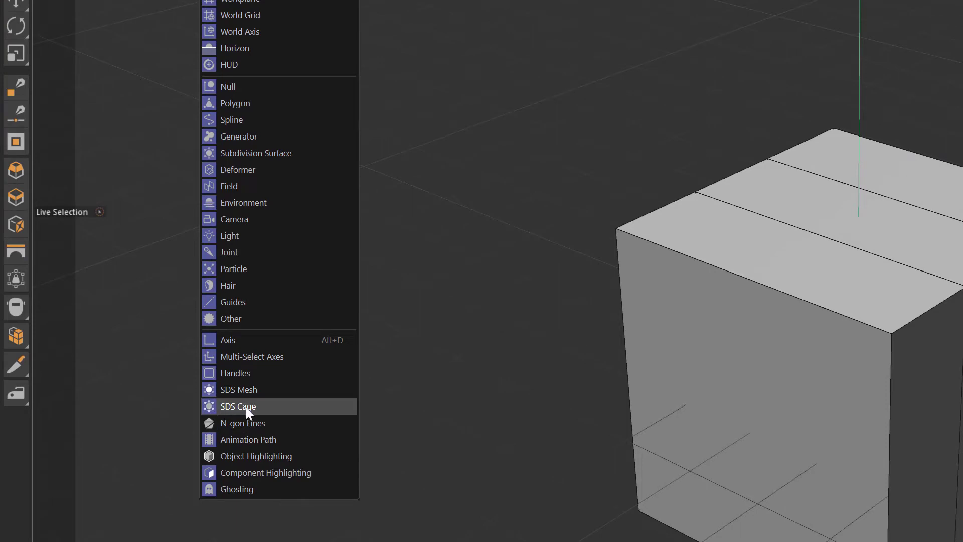
left_click(537, 1)
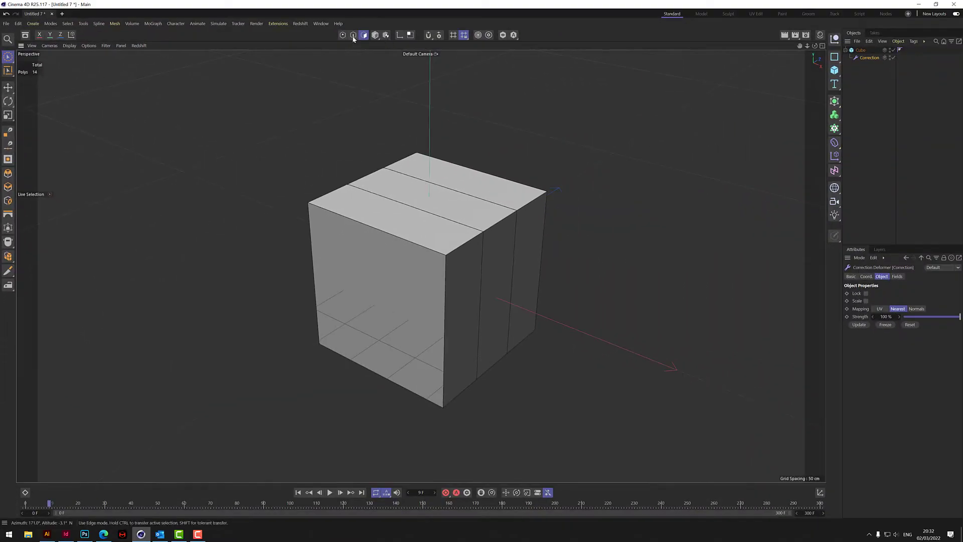
left_click(354, 36)
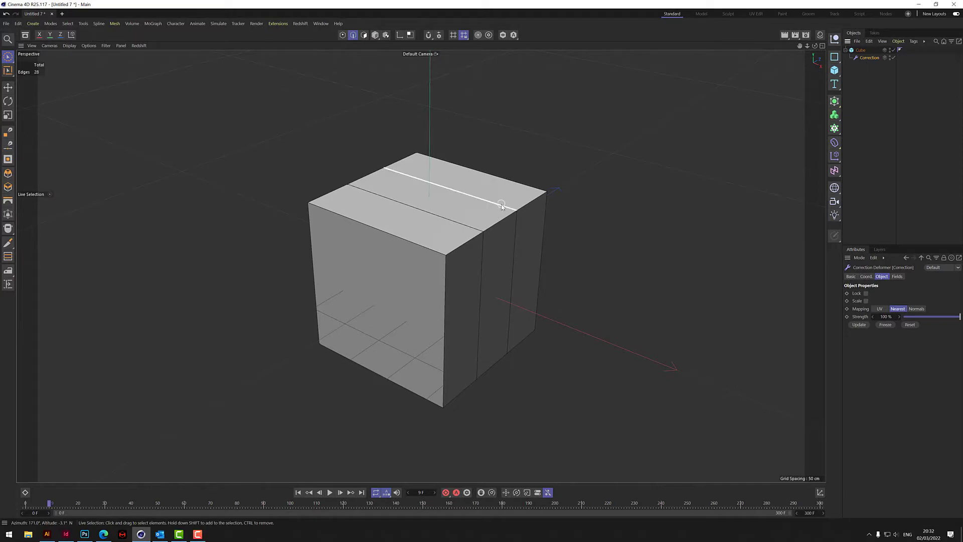
Add a Subdivision Surface generator and nest the cube with its Correction deformer inside it.
left_click_drag(814, 46, 839, 61)
left_click(835, 101)
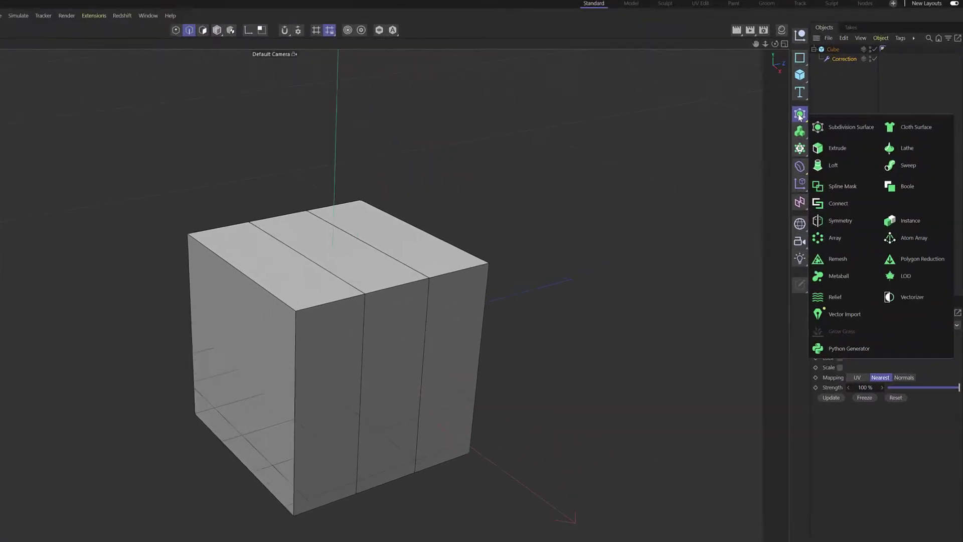
left_click(859, 110)
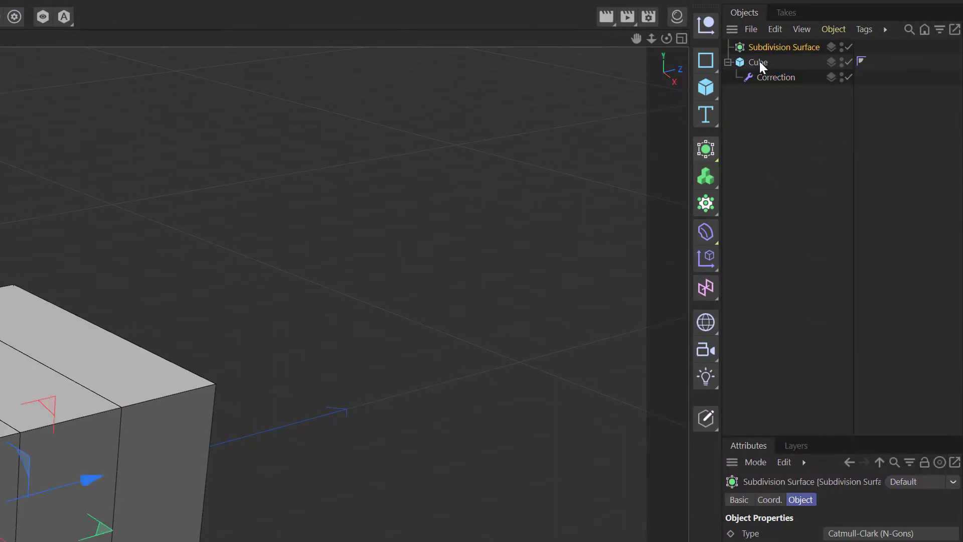
left_click_drag(760, 61, 775, 47)
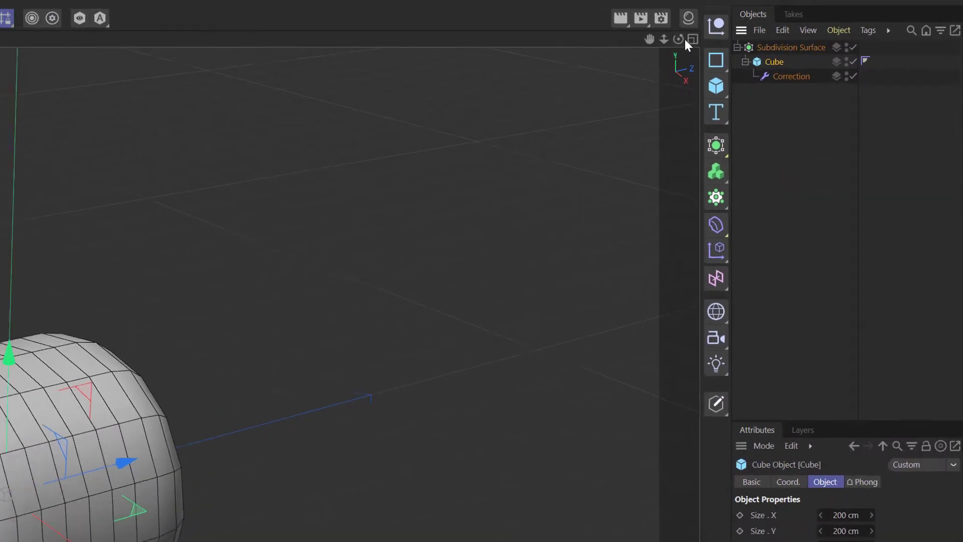
mouse_move(680, 39)
left_mouse_down()
mouse_move(637, 42)
mouse_move(703, 50)
mouse_move(688, 43)
left_mouse_up()
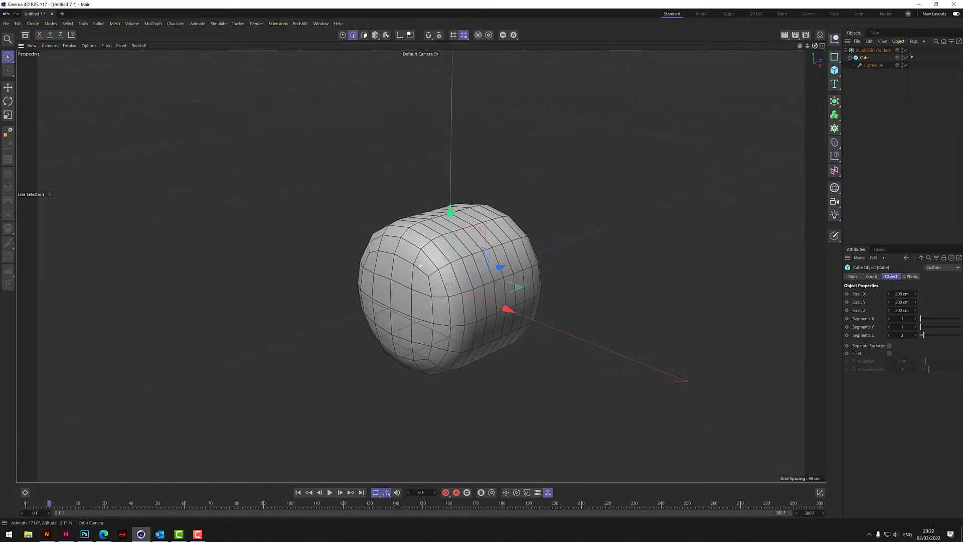
Set both the editor and renderer subdivision levels of the Subdivision Surface to 4.
left_click(875, 49)
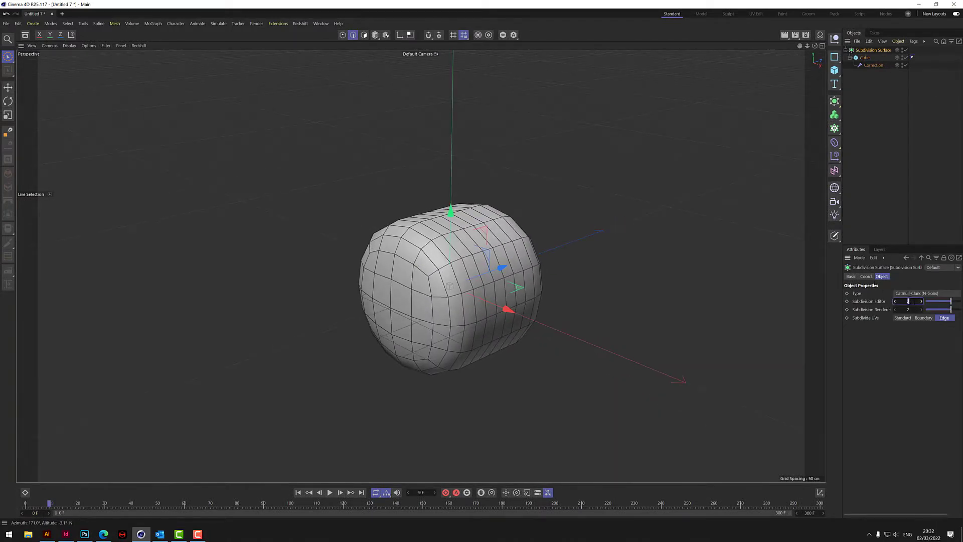
type("4")
double_click(908, 309)
type("4")
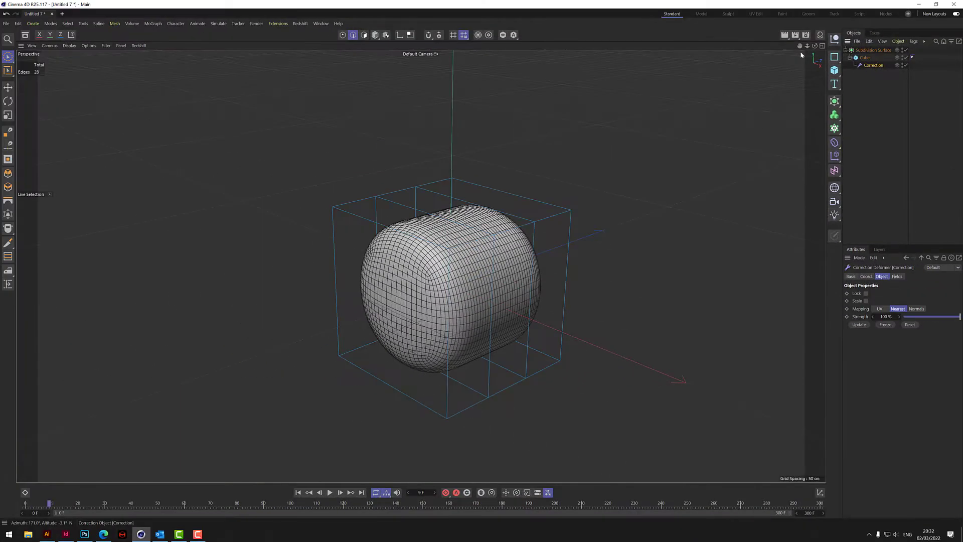
Loop-select the rear inner edge ring of the Correction deformer's cage and move it along Z close to the cube's back face.
left_click_drag(815, 46, 790, 49)
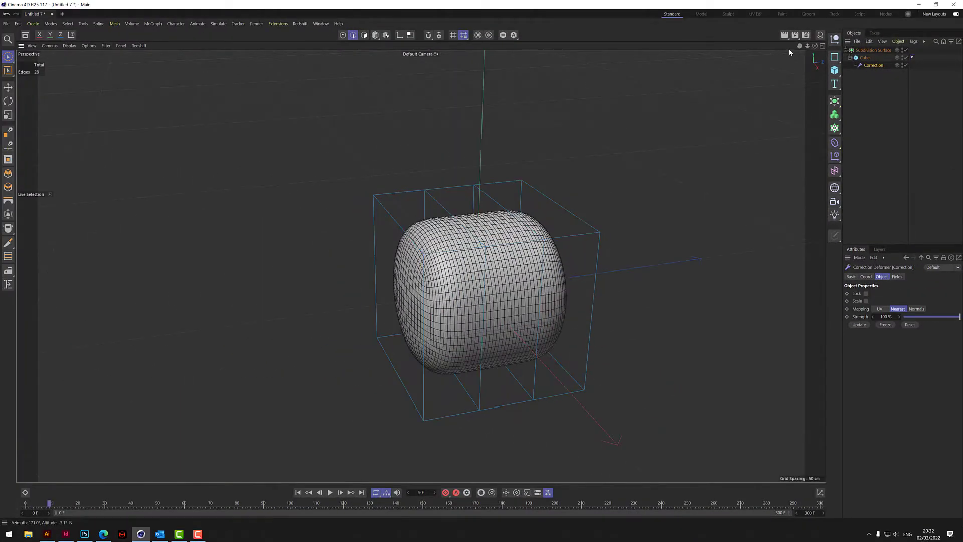
key("u")
key("l")
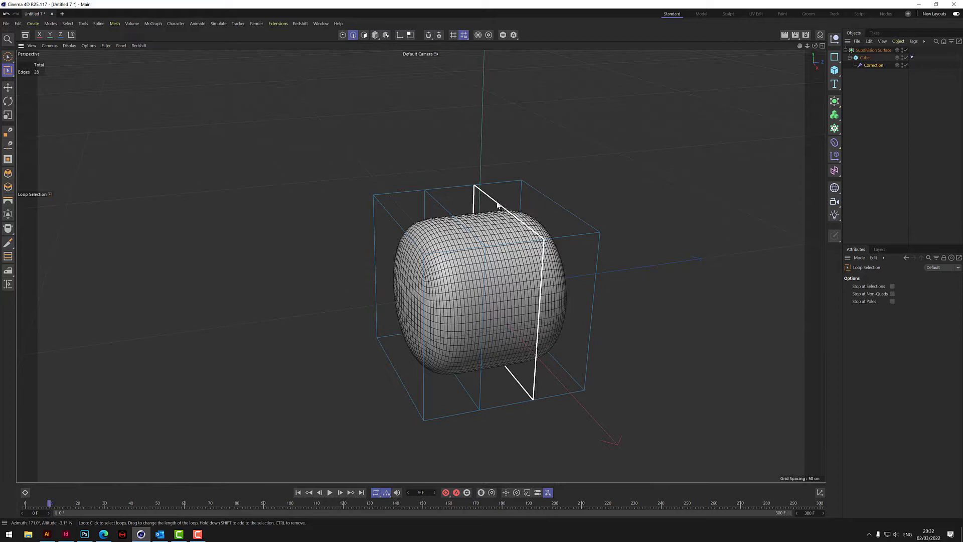
left_click(498, 205)
key("space")
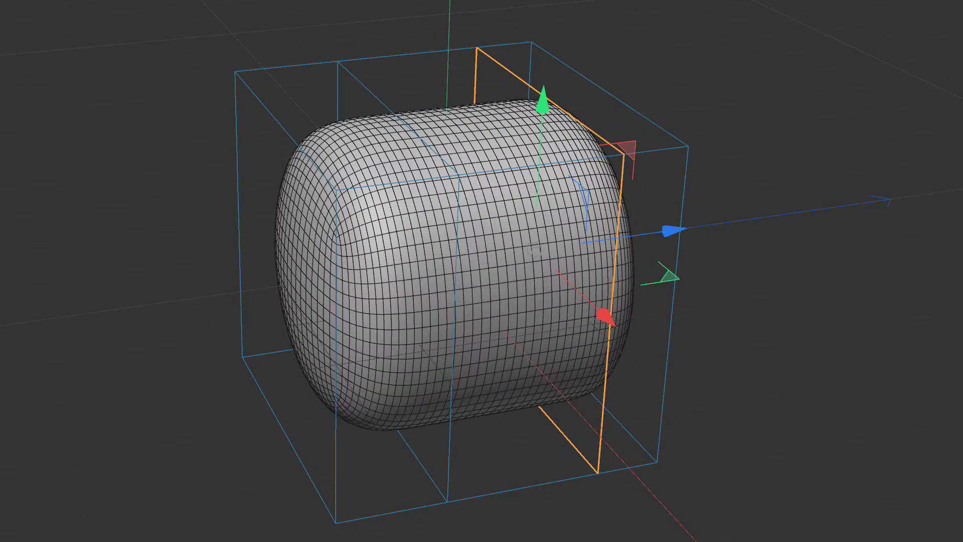
left_click_drag(330, 213, 210, 214, "alt")
left_click_drag(759, 349, 775, 316)
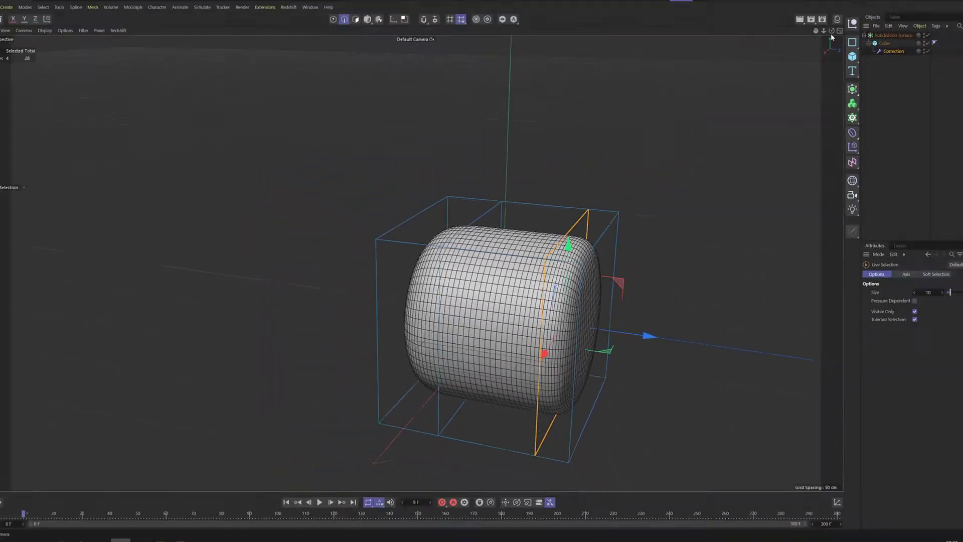
left_click_drag(330, 213, 472, 212, "alt")
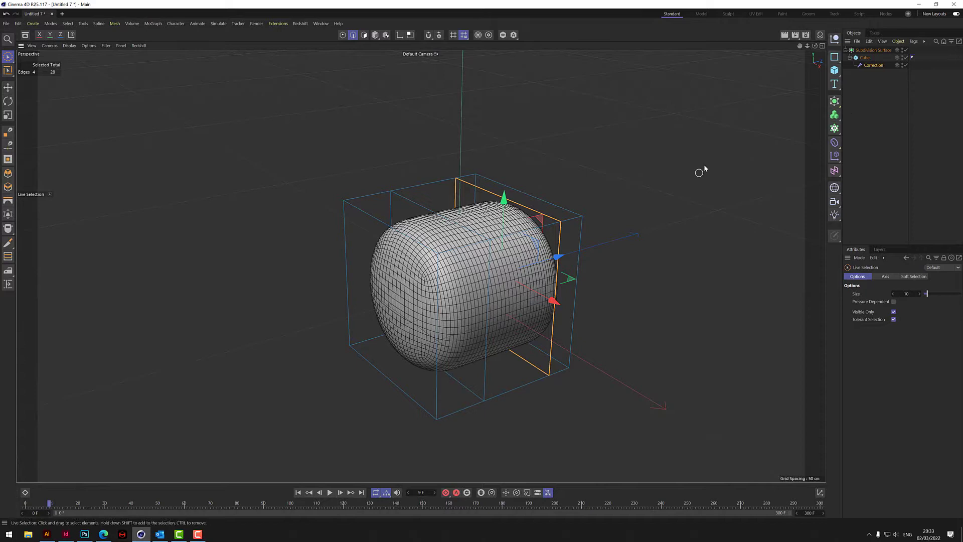
Scale the cube down along its Z axis to roughly half its depth.
left_click(865, 59)
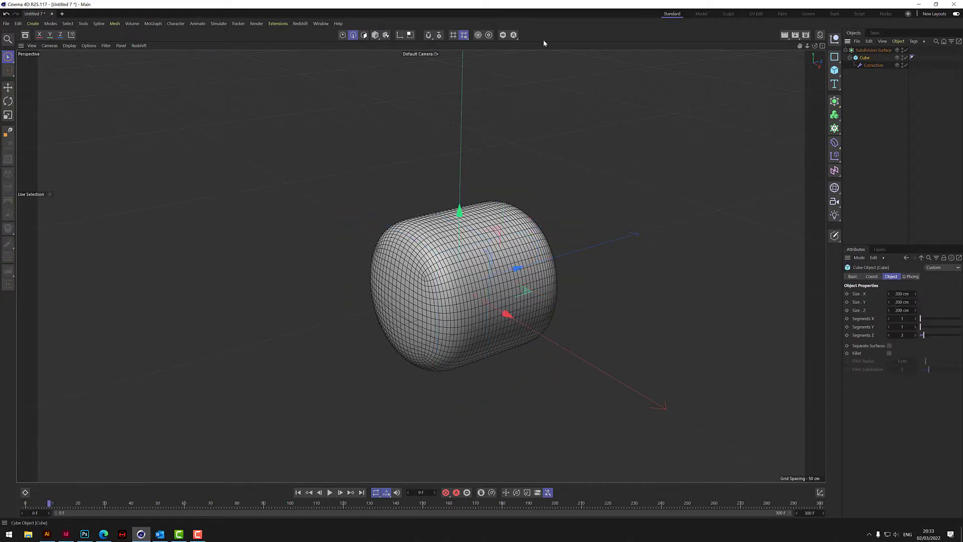
left_click(9, 116)
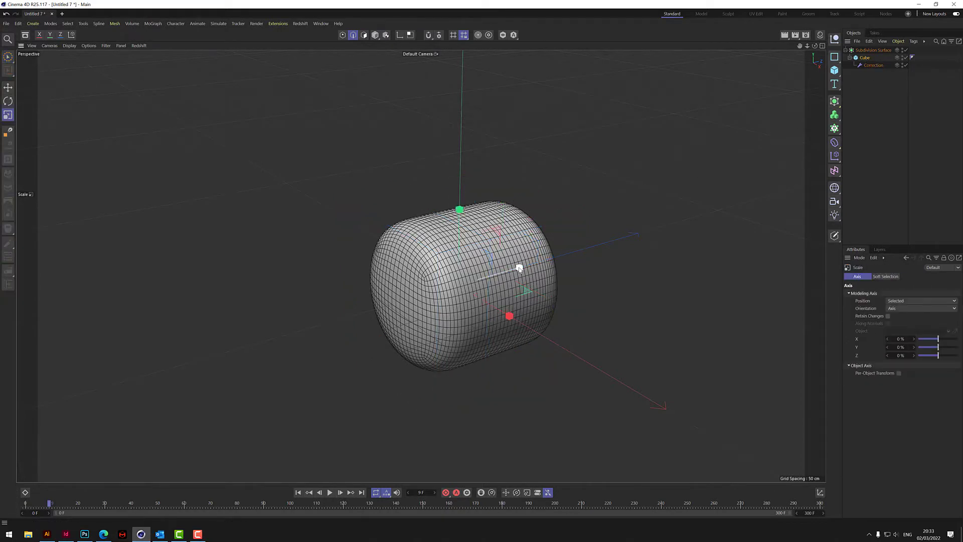
left_click_drag(519, 268, 490, 289)
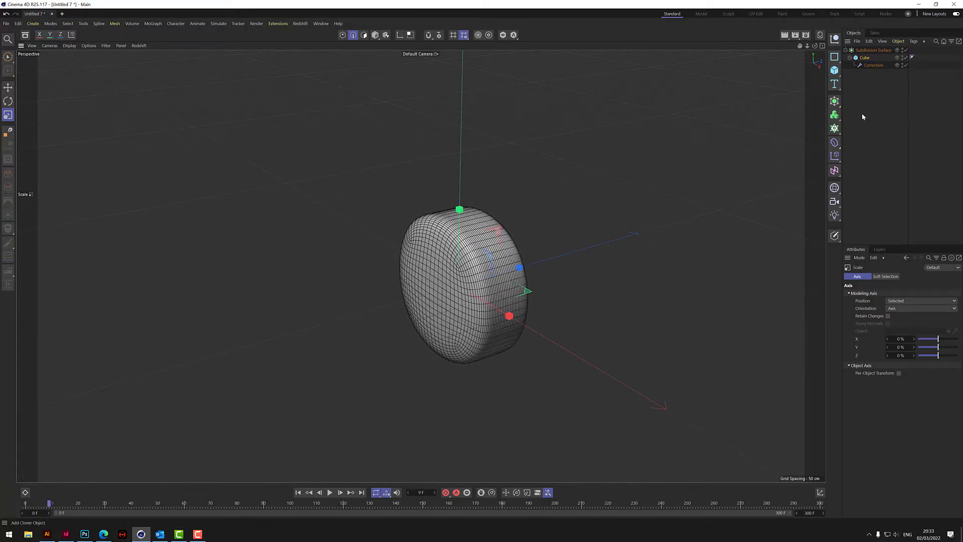
On the Correction deformer, scale down the cage's front polygon and move it slightly inward along Z.
left_click(873, 65)
left_click_drag(813, 46, 795, 48)
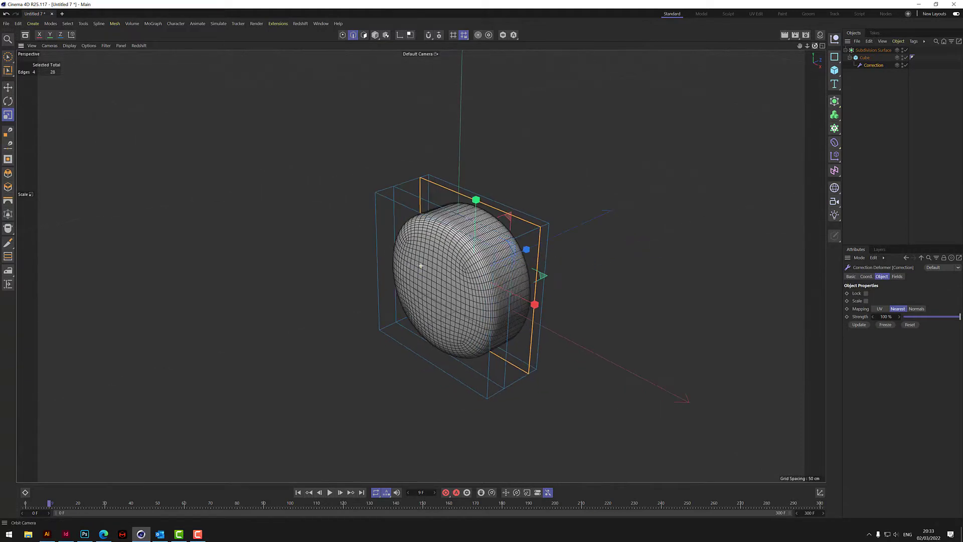
left_click(364, 36)
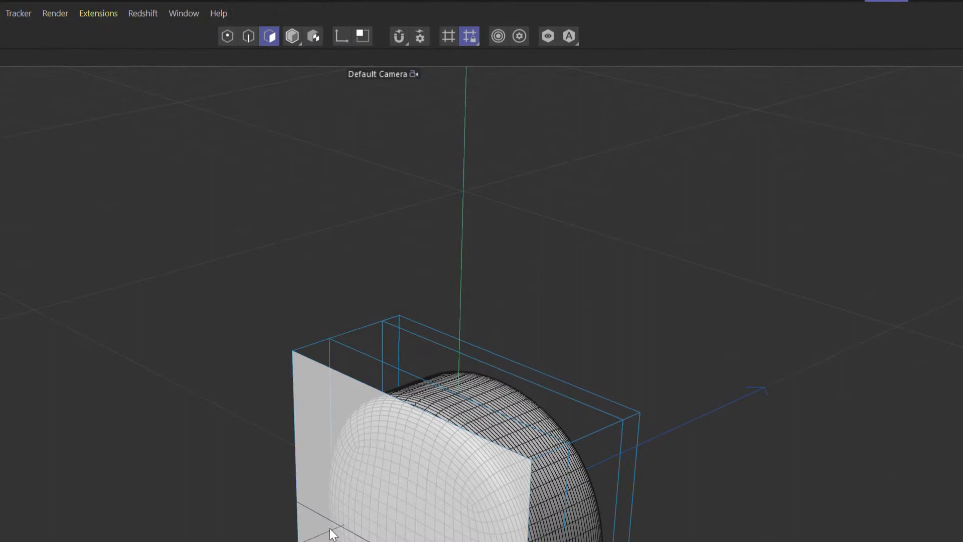
left_click(399, 528)
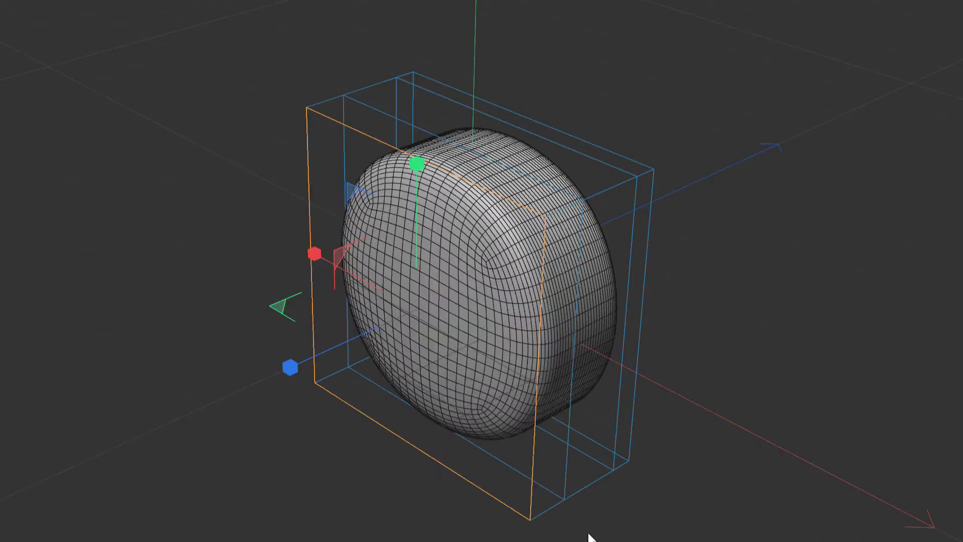
left_click_drag(572, 535, 61, 351)
left_click_drag(398, 255, 447, 213, "alt")
middle_click_drag(398, 255, 397, 254)
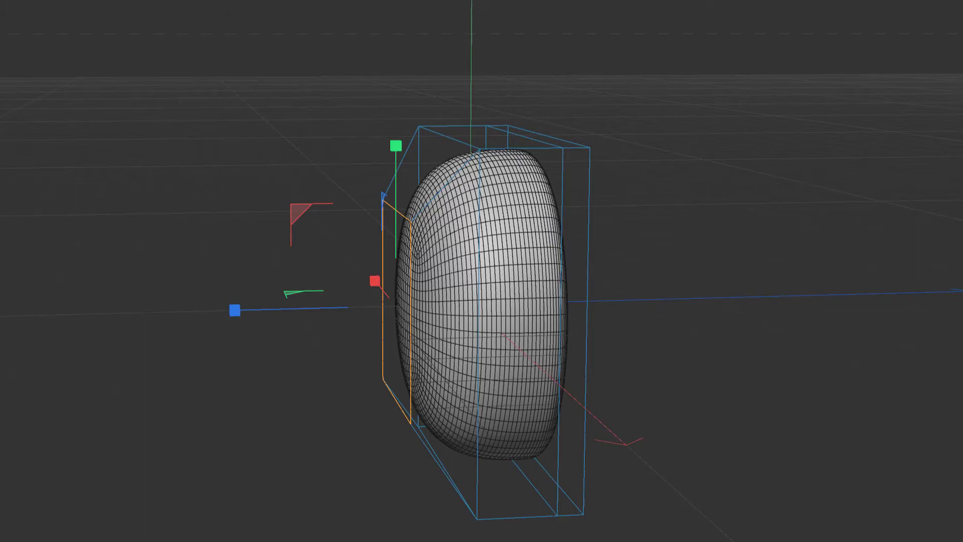
mouse_move(236, 311)
left_mouse_down()
mouse_move(258, 314)
mouse_move(247, 311)
left_mouse_up()
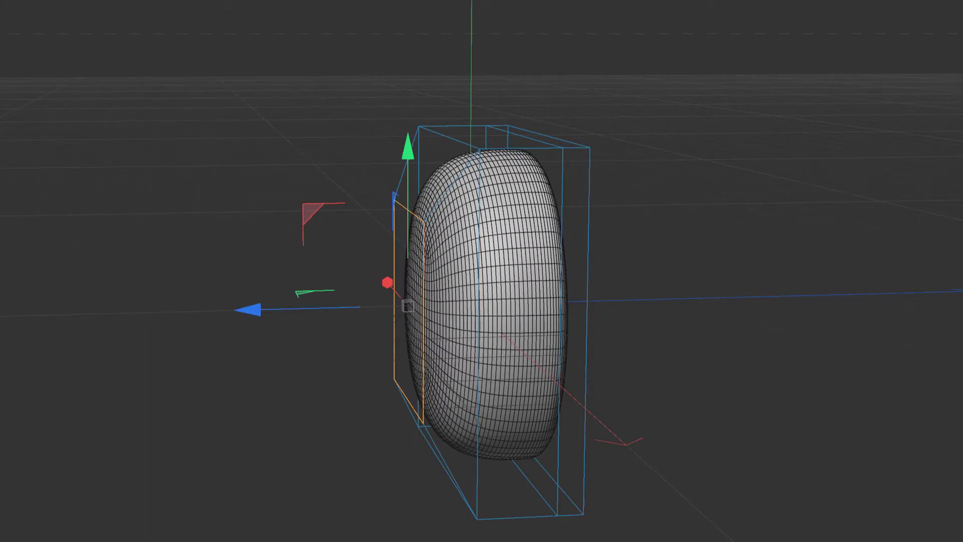
Select the cube object and scale it along Z again to make the rounded form thinner.
key("Return")
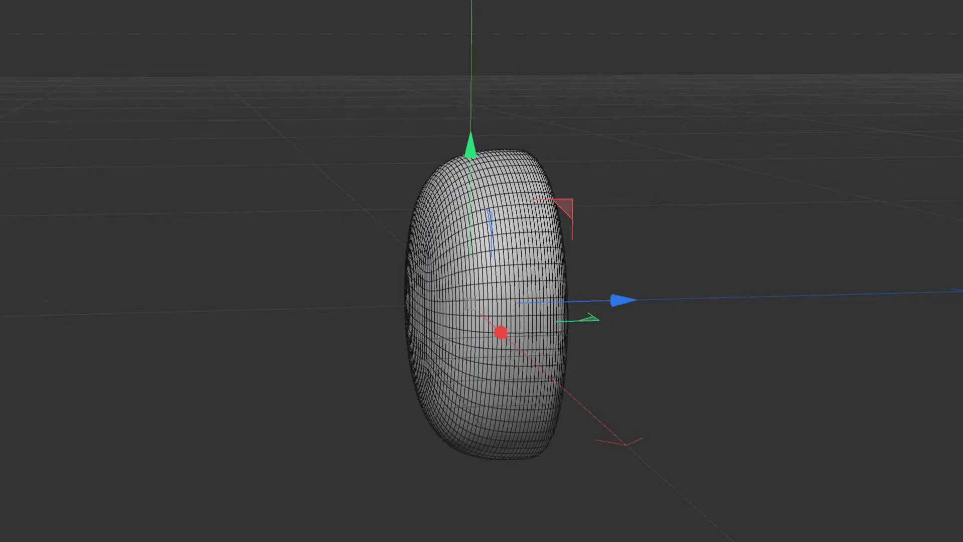
key("t")
left_click_drag(625, 298, 581, 297)
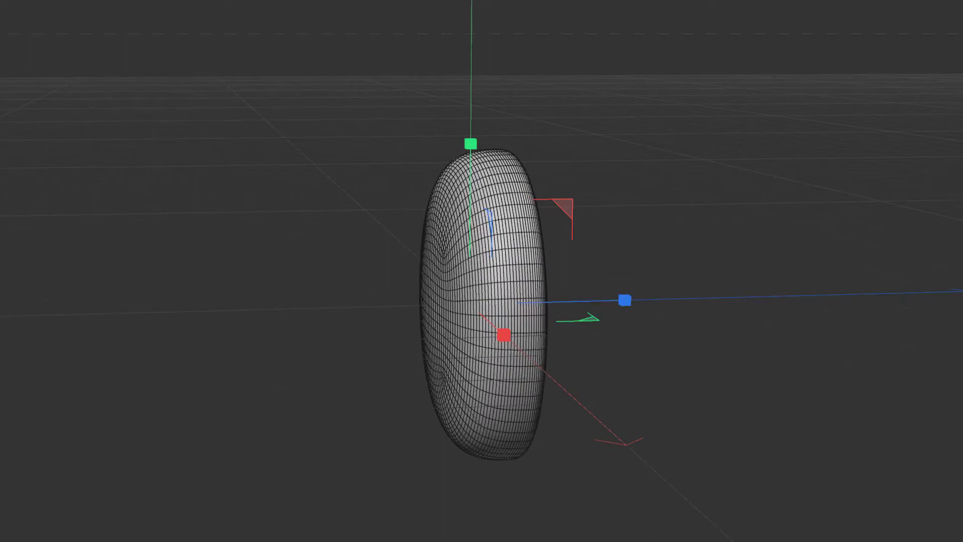
Scale the cube down along X into an upright oval and inspect the shape from several angles.
left_click_drag(398, 254, 538, 281, "alt")
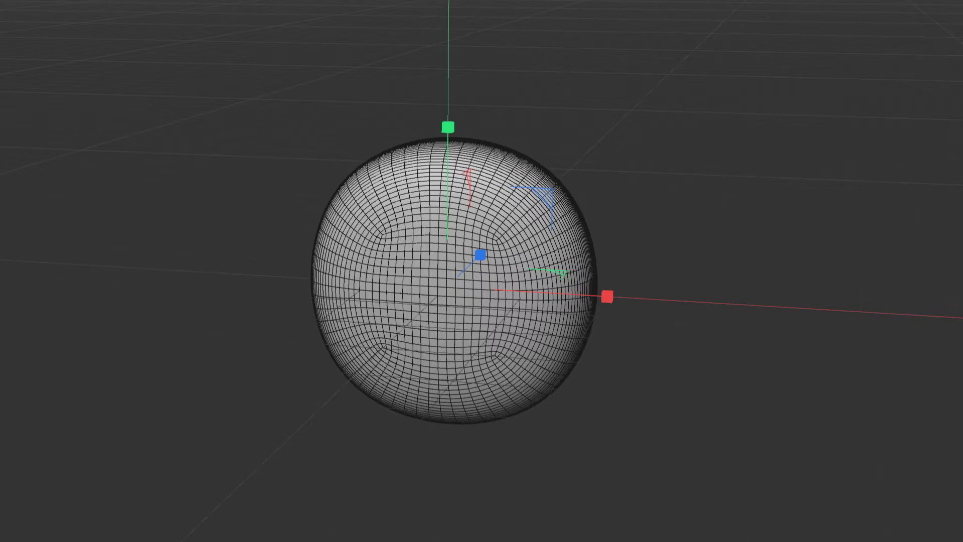
left_click_drag(607, 297, 596, 242)
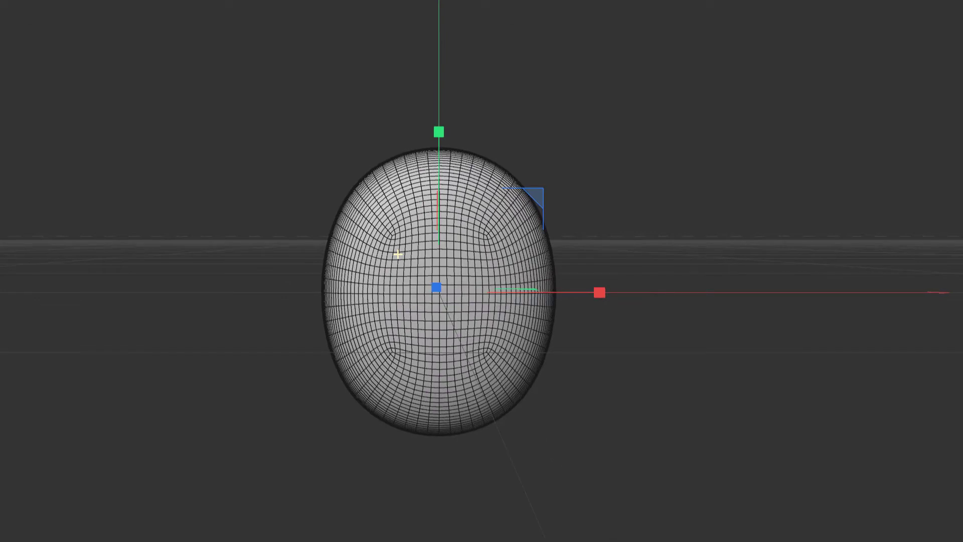
left_click_drag(398, 255, 399, 264, "alt")
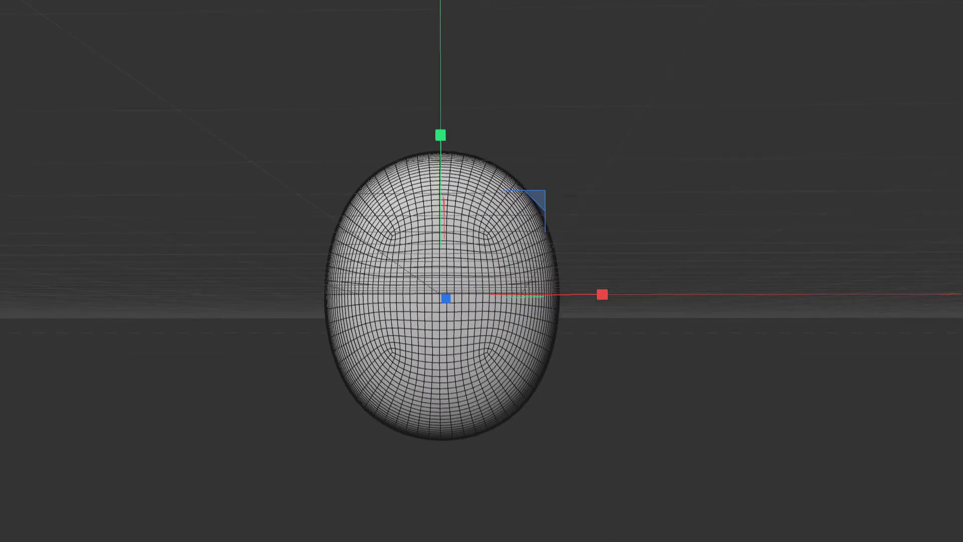
left_click_drag(398, 254, 397, 254, "alt")
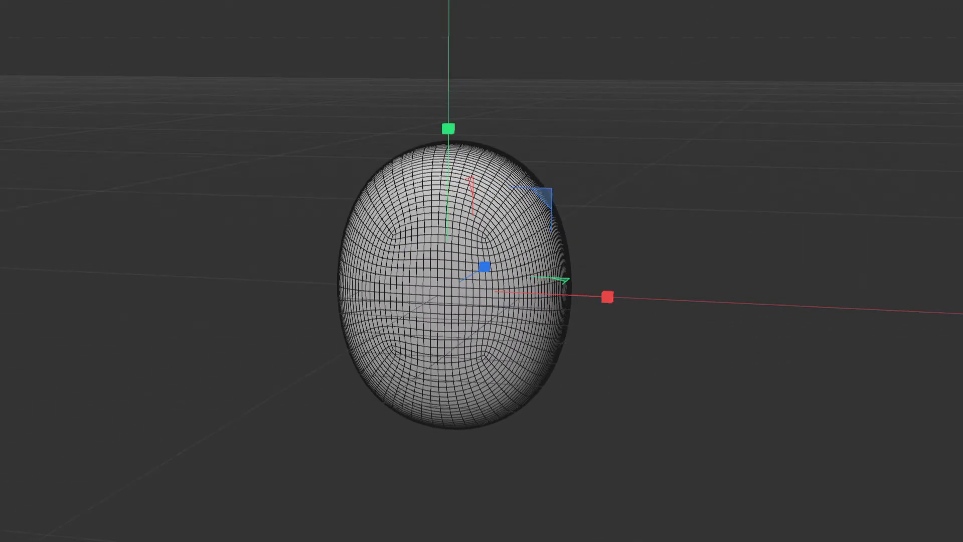
Hide the world grid in the viewport and check the oval form from the side.
left_click(137, 39)
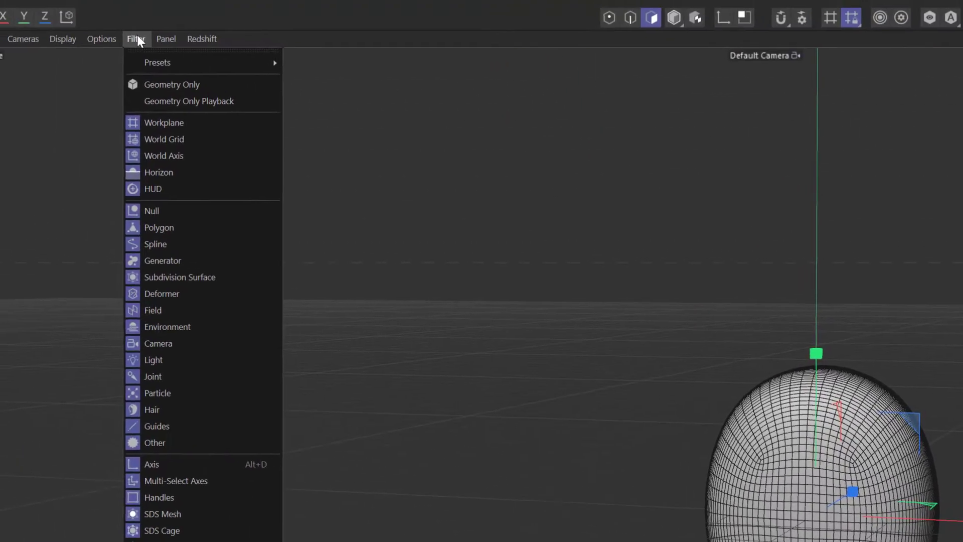
left_click(166, 138)
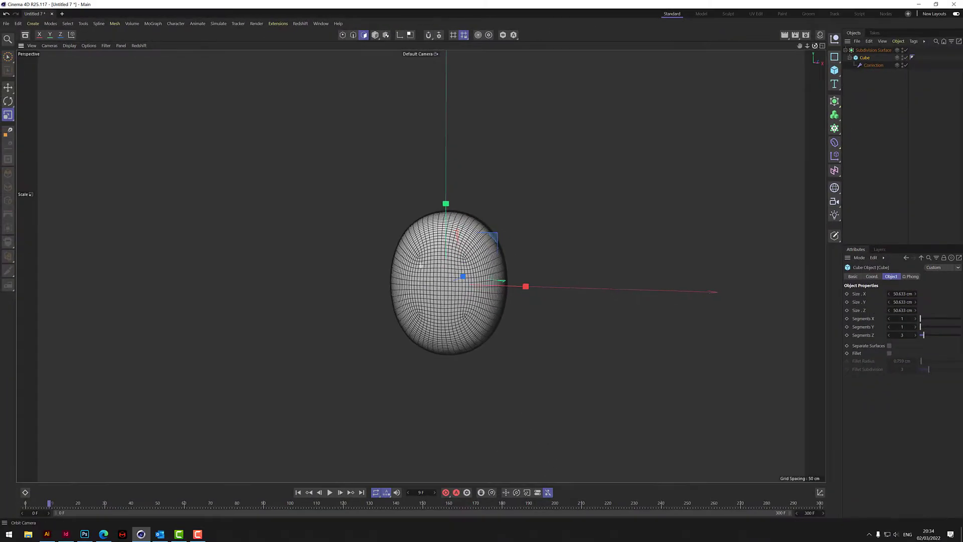
left_click_drag(420, 266, 420, 265, "alt")
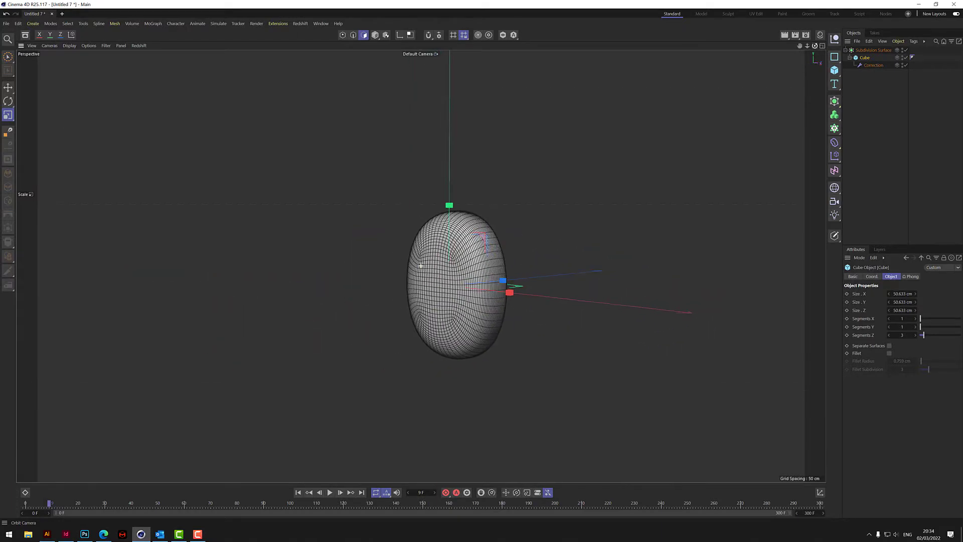
Add a Cloth Surface generator and nest it between the Subdivision Surface and the Cube in the object hierarchy.
left_click(893, 98)
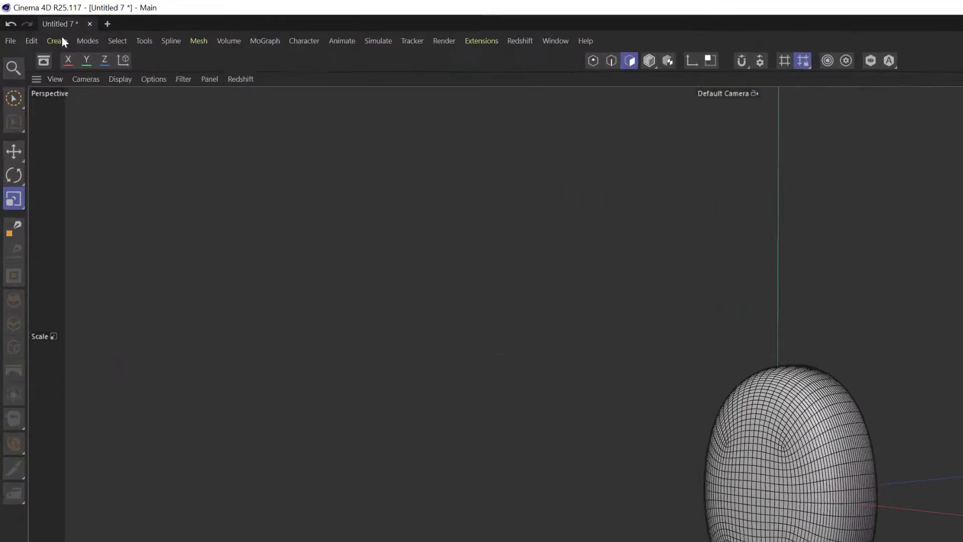
left_click(62, 39)
mouse_move(89, 118)
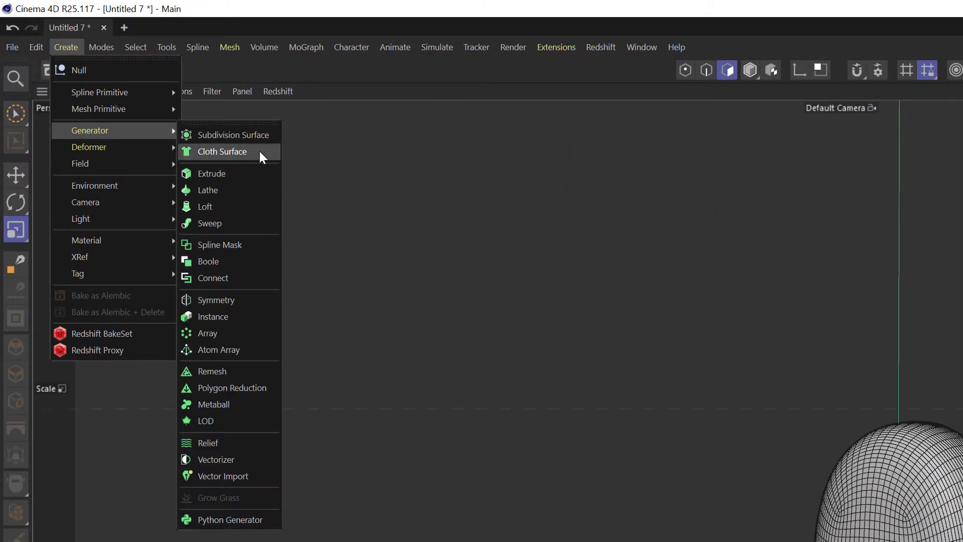
left_click(260, 152)
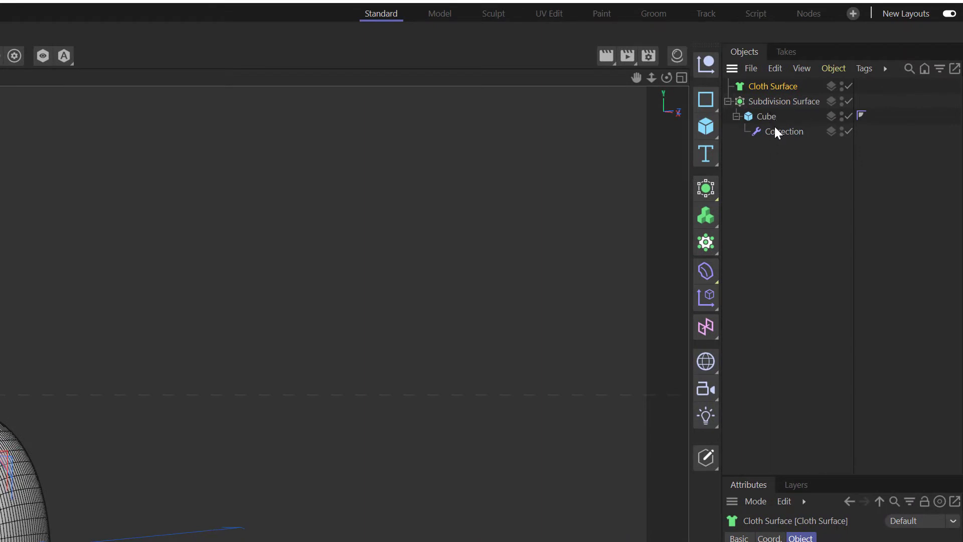
mouse_move(769, 116)
left_mouse_down()
mouse_move(771, 85)
mouse_move(776, 140)
mouse_move(769, 131)
left_mouse_up()
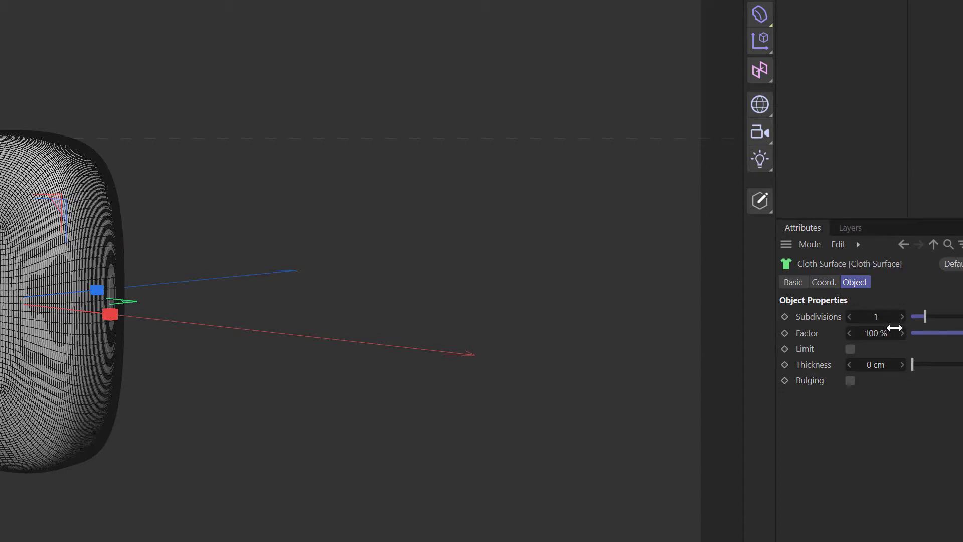
Set the Cloth Surface's subdivisions to 0 and its thickness to 1 cm.
double_click(876, 317)
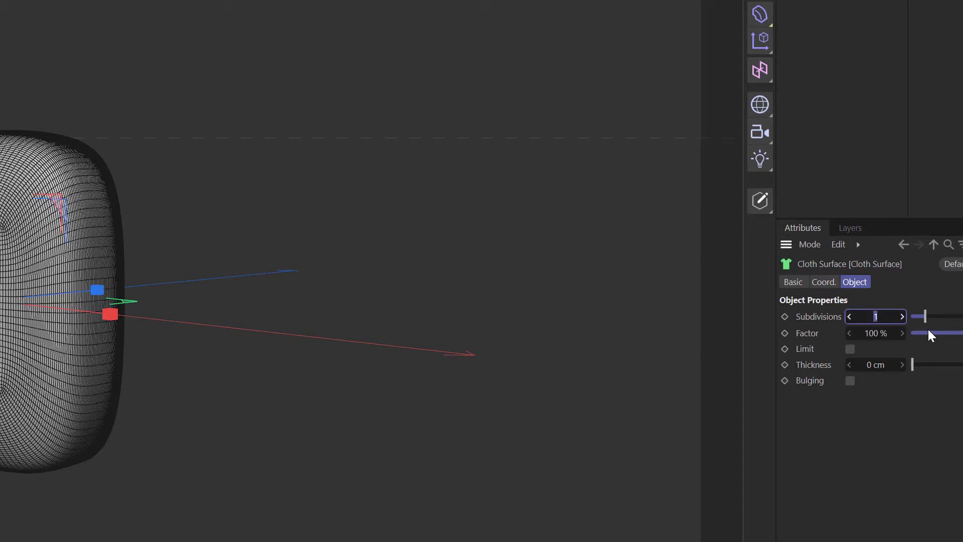
type("0")
key("Return")
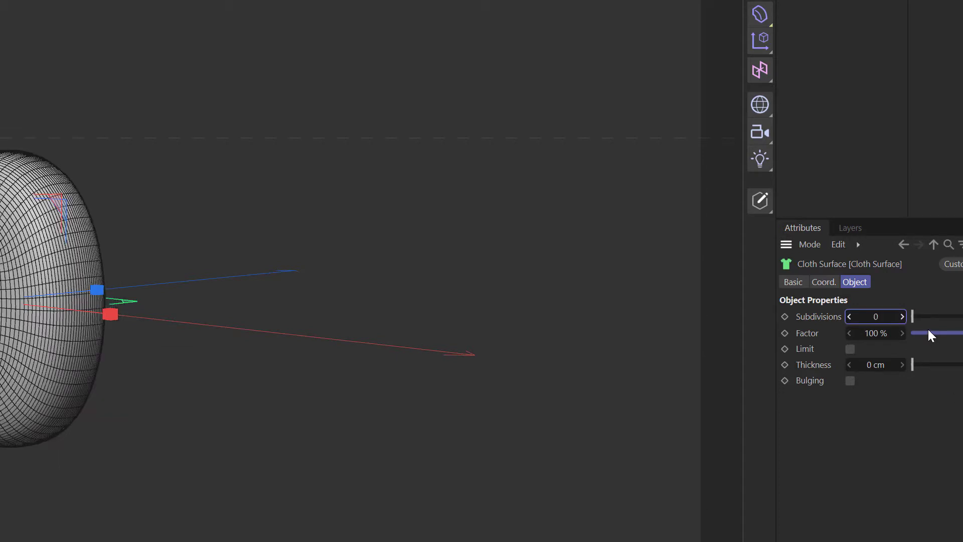
double_click(879, 366)
type("1")
key("Return")
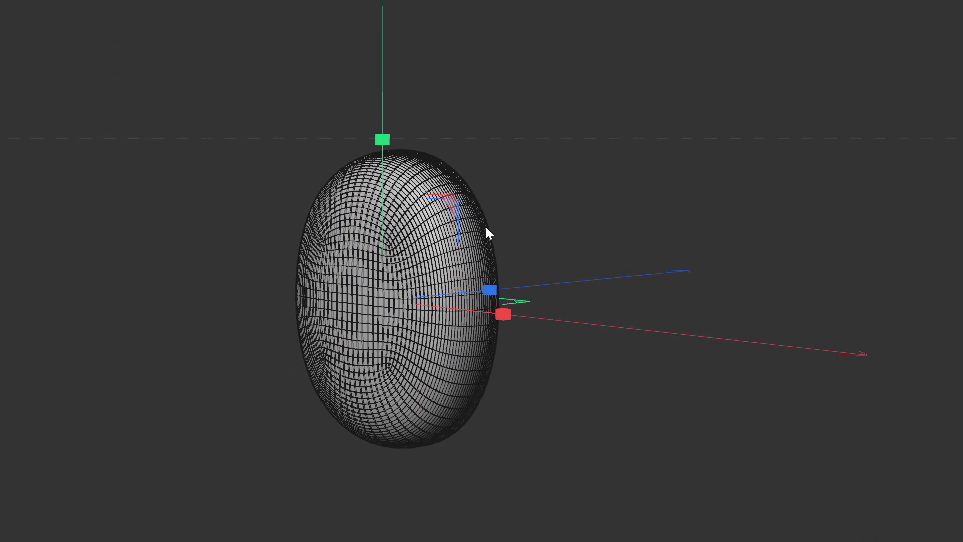
scroll(487, 228, "up", 5)
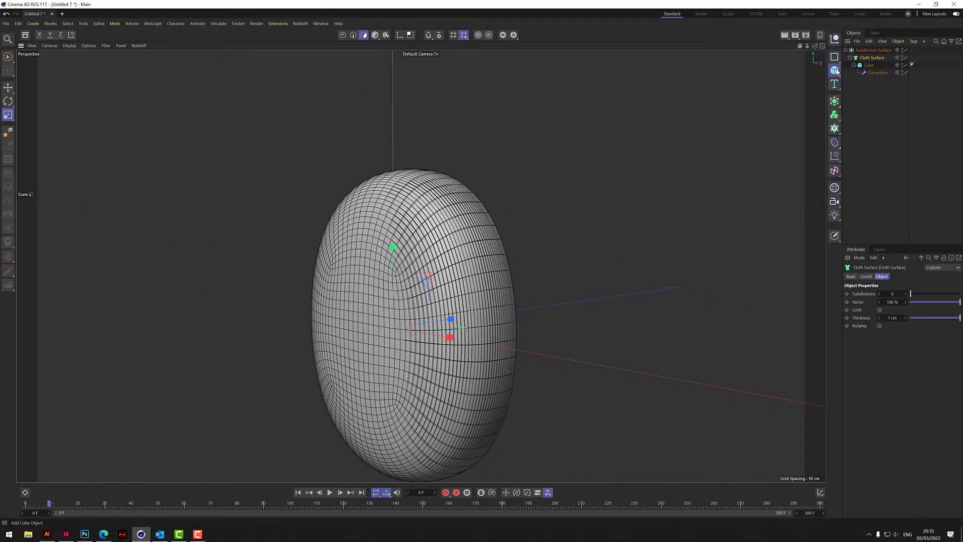
Add a Cylinder primitive with +Z orientation and a height of 10 cm.
left_click(835, 71)
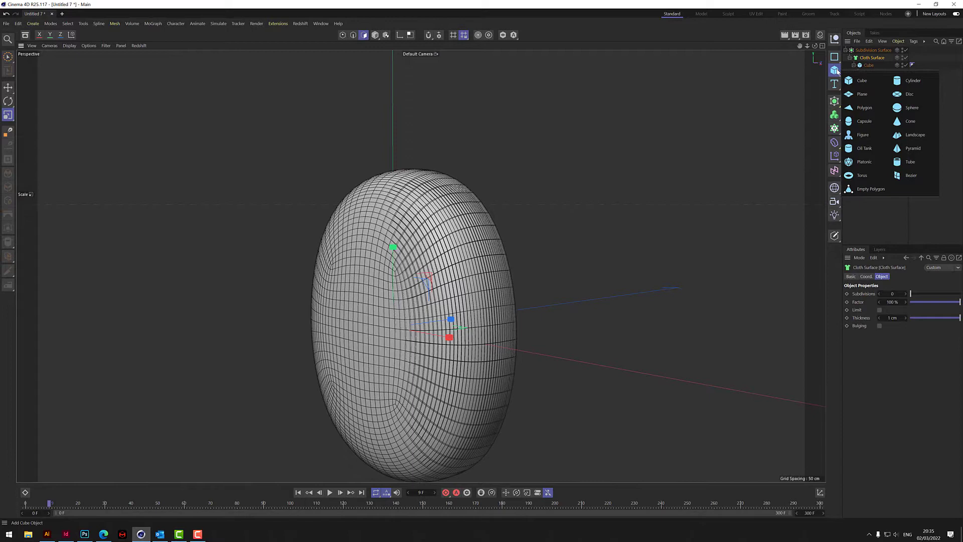
left_click(915, 81)
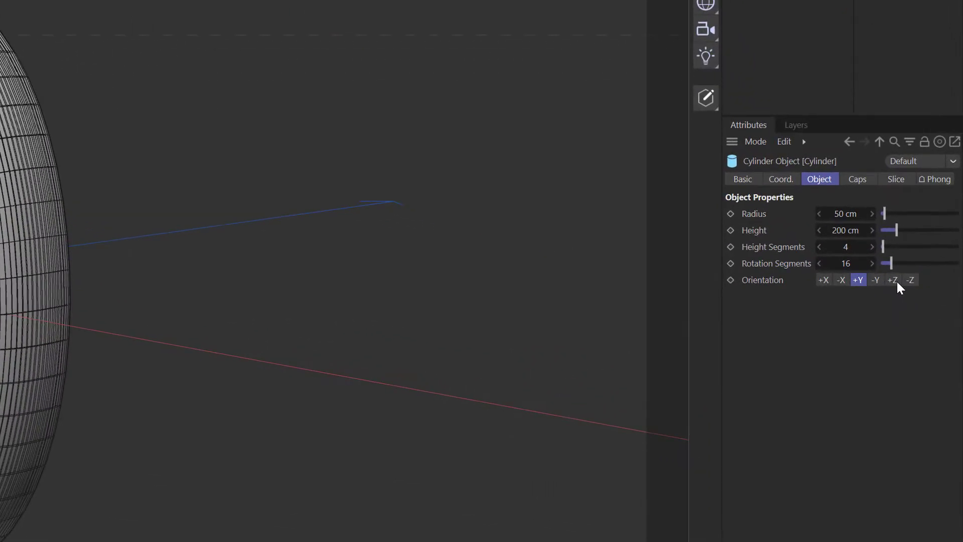
left_click(894, 281)
scroll(201, 261, "down", 2)
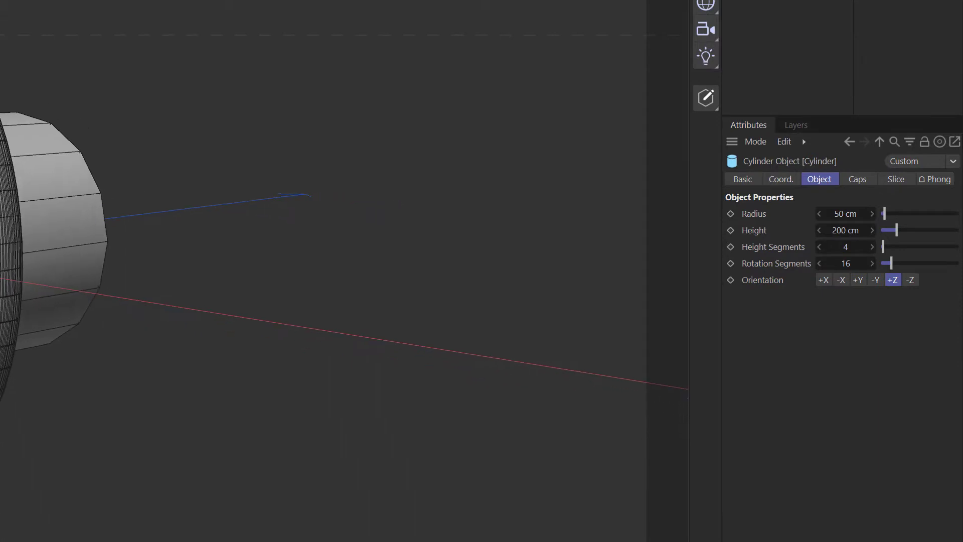
left_click(854, 228)
type("10")
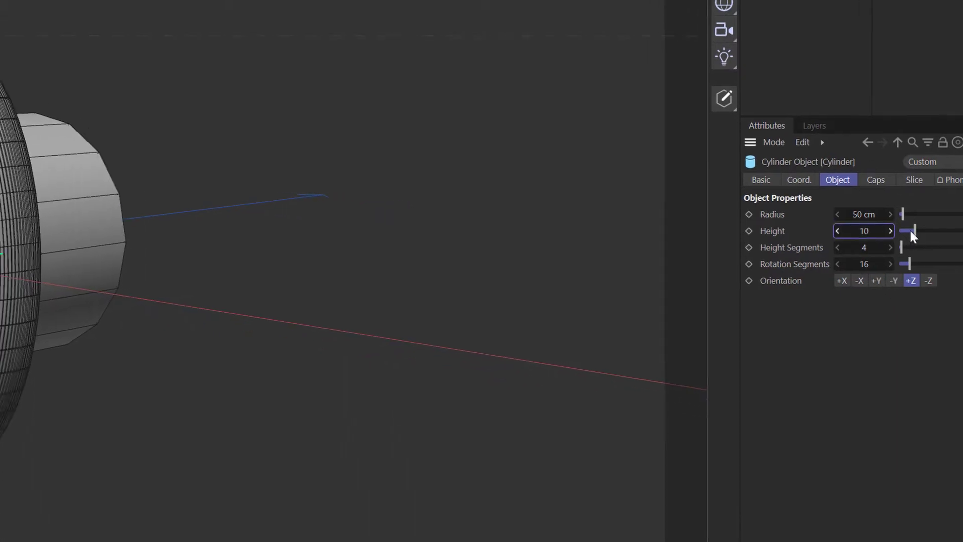
key("Return")
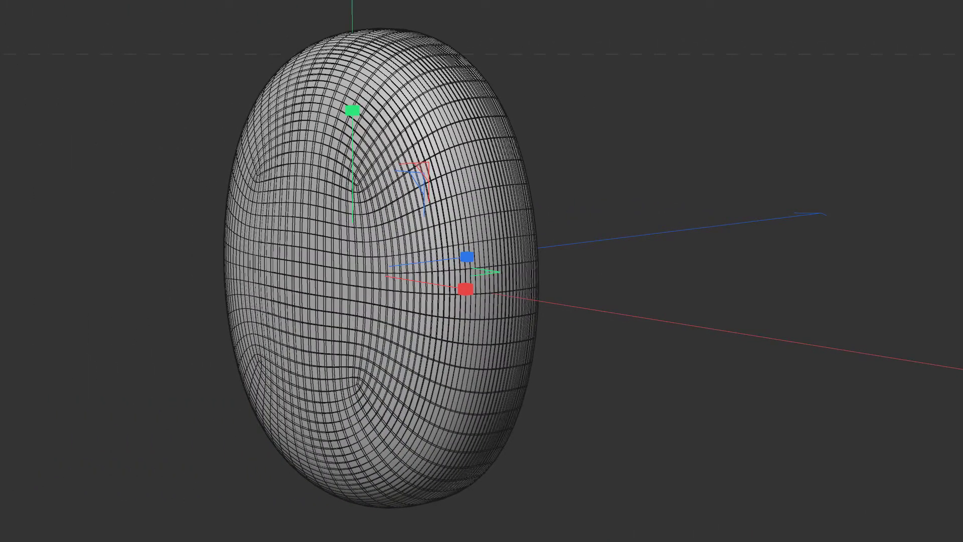
Apply the transparent material Mat to the Cube and view the cylinder inside the shell.
key("e")
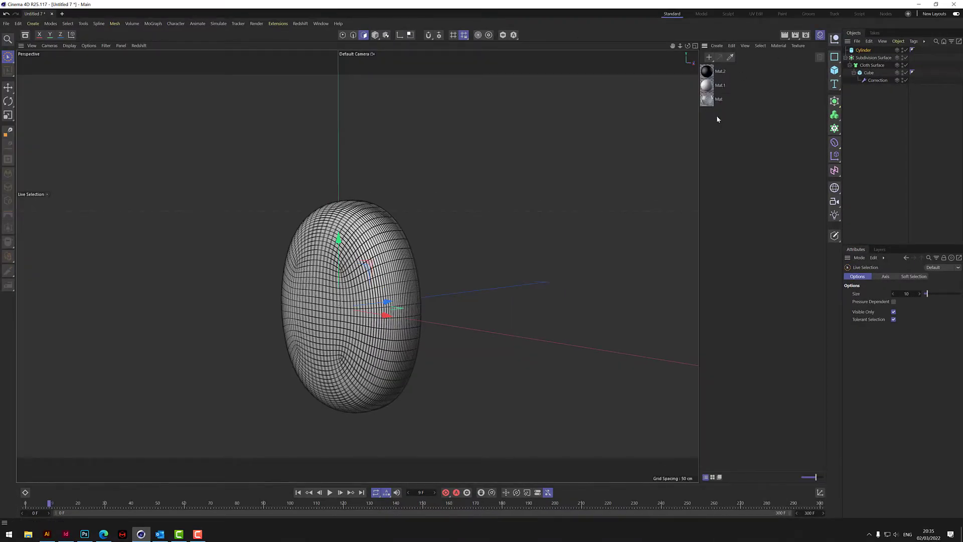
left_click(707, 100)
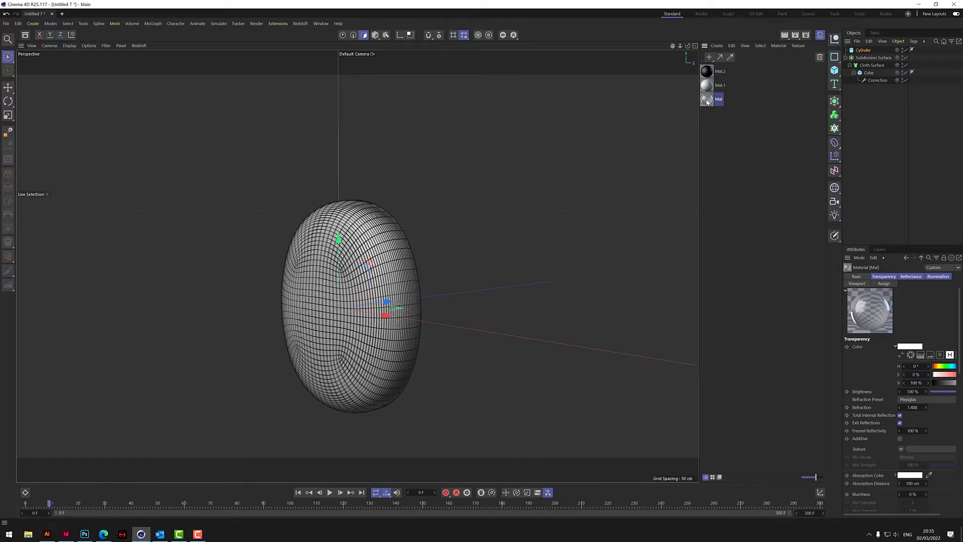
left_click_drag(898, 134, 872, 74)
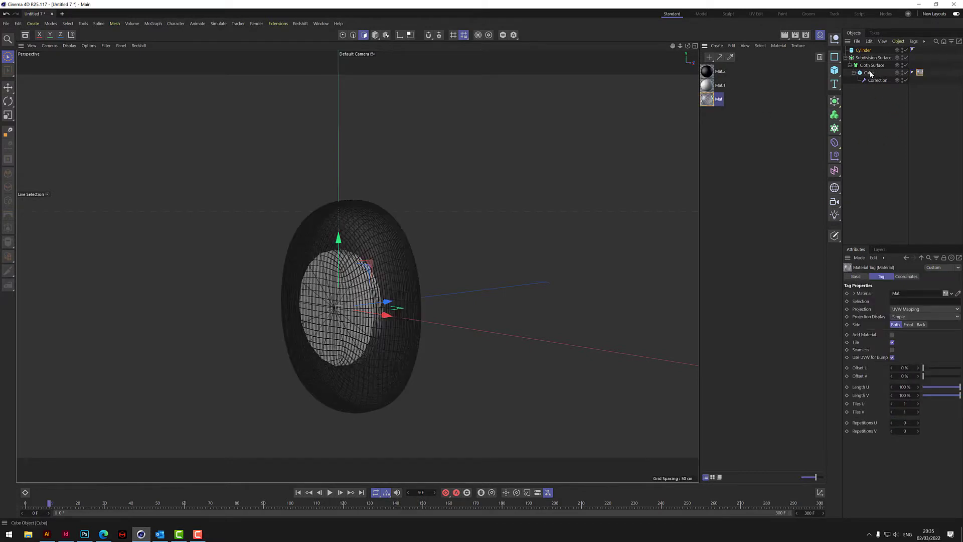
left_click_drag(688, 47, 630, 47)
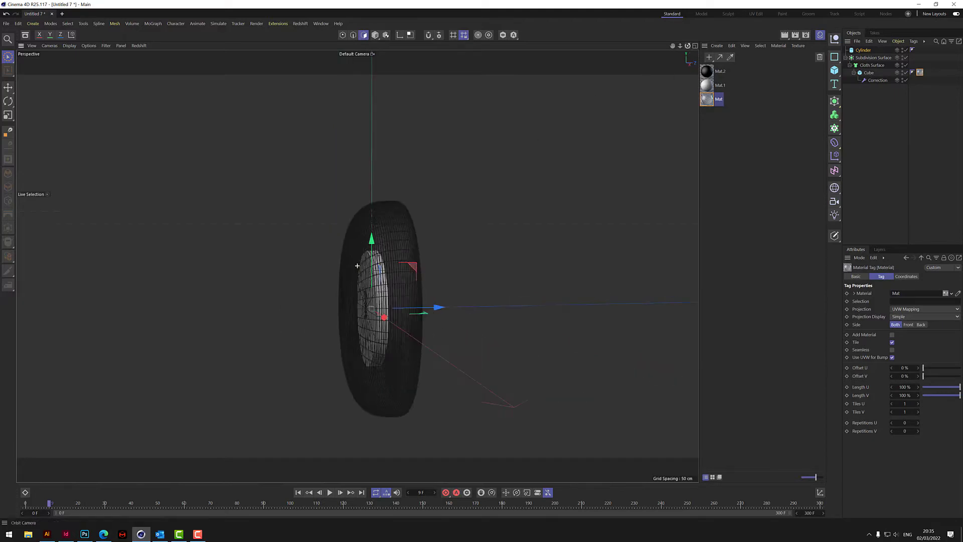
left_click_drag(358, 265, 358, 265)
Reduce the cylinder to 8 rotation segments and 1 height segment.
left_click(862, 51)
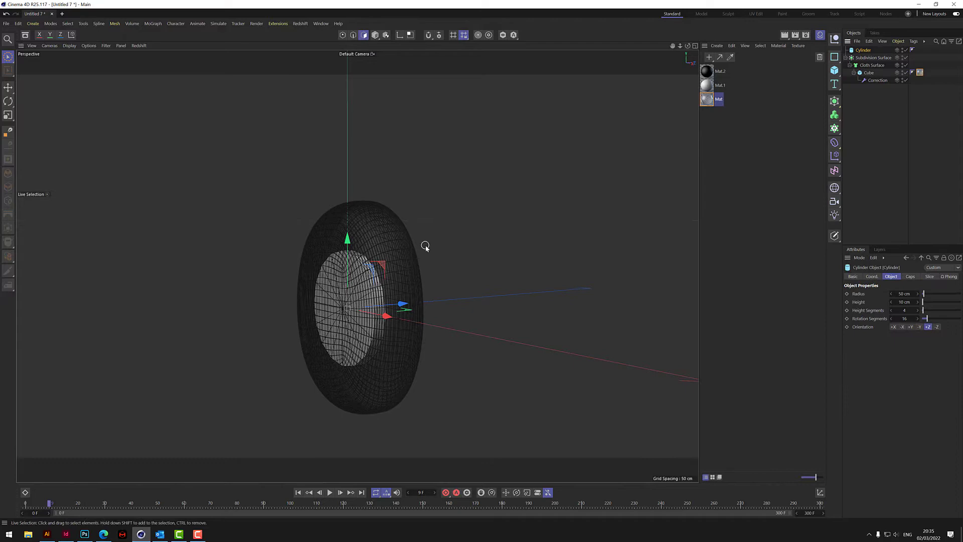
double_click(905, 318)
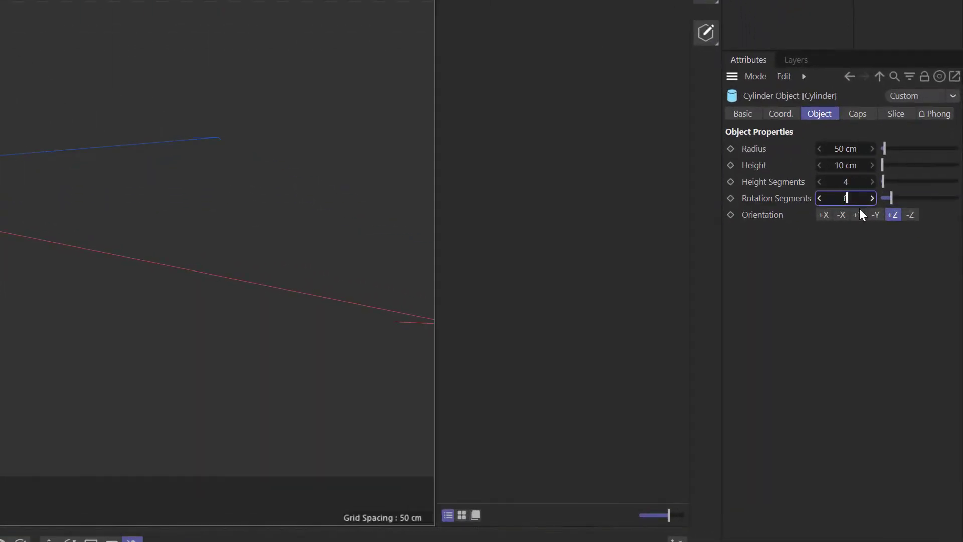
key("Return")
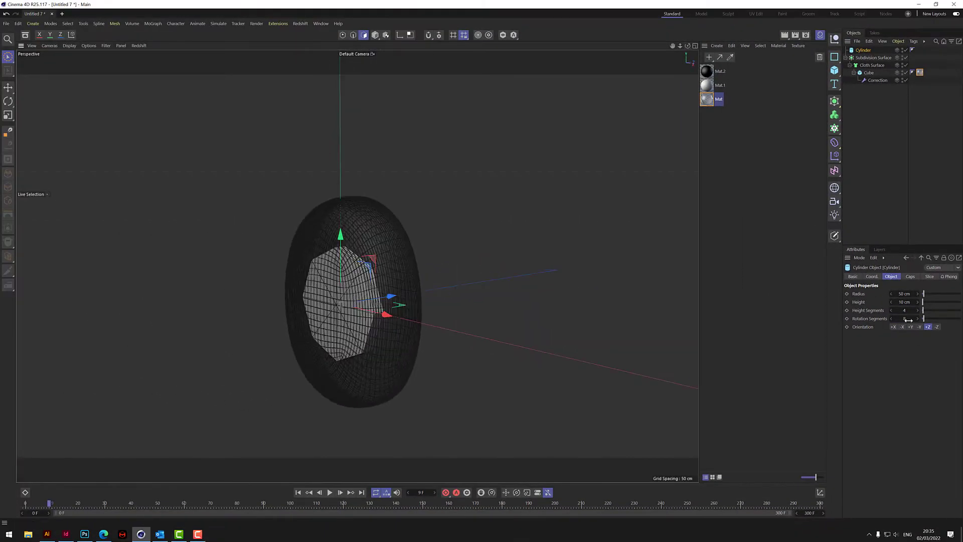
double_click(905, 310)
key("Return")
mouse_move(688, 46)
left_mouse_down()
mouse_move(728, 44)
mouse_move(680, 46)
left_mouse_up()
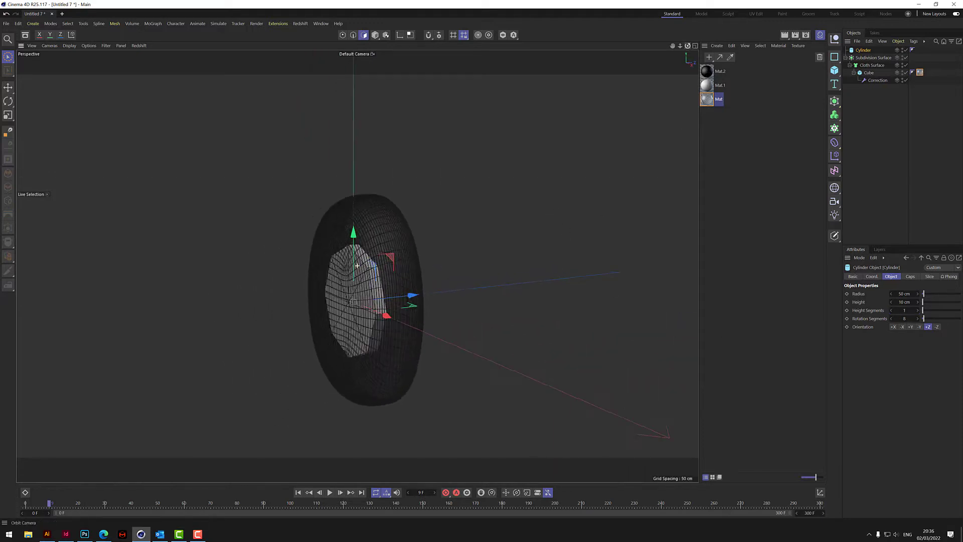
left_click_drag(357, 265, 345, 265, "alt")
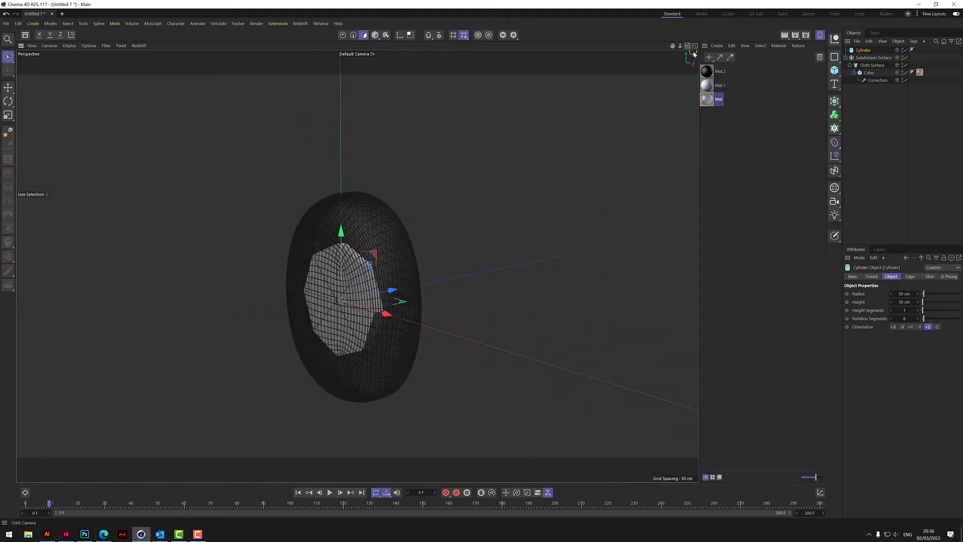
Rename the cylinder as "lo poly iris".
double_click(864, 50)
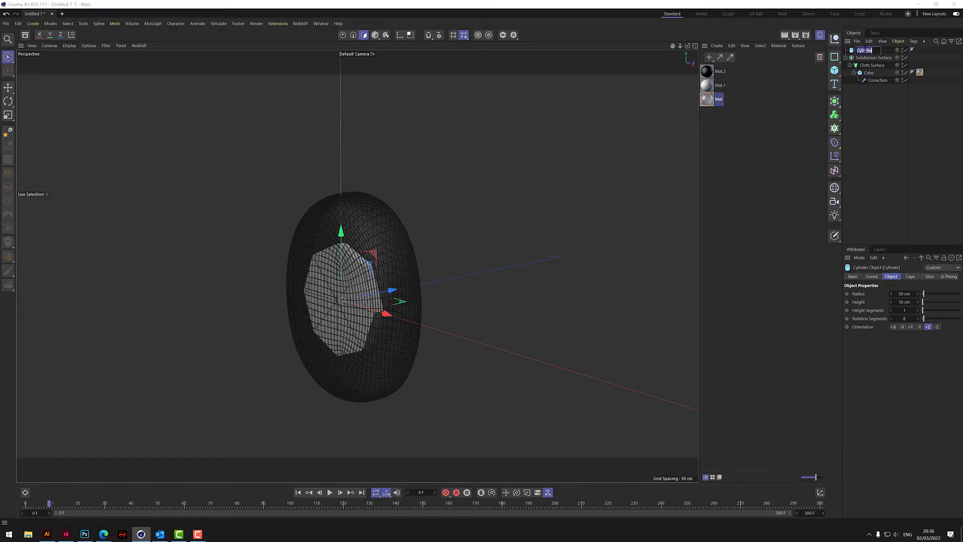
type("lo poly iris")
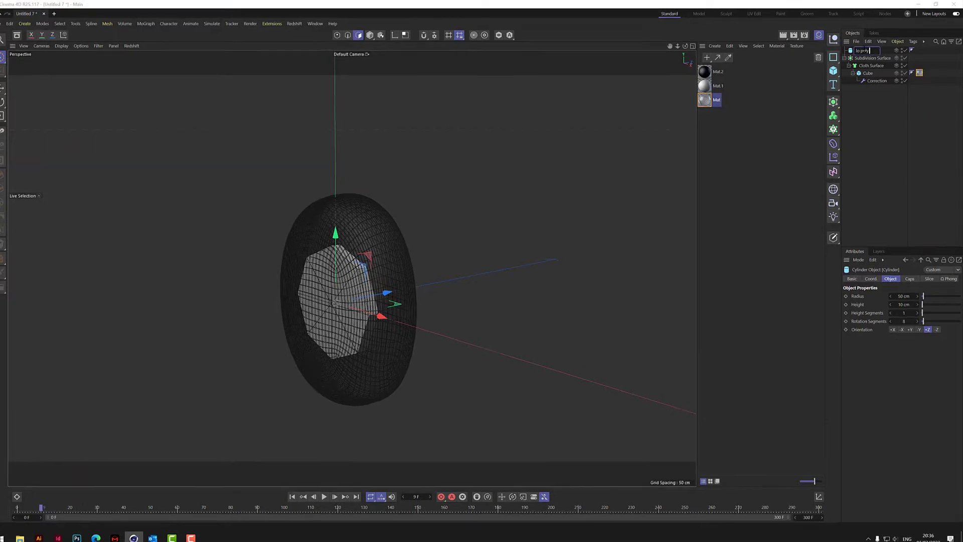
key("Return")
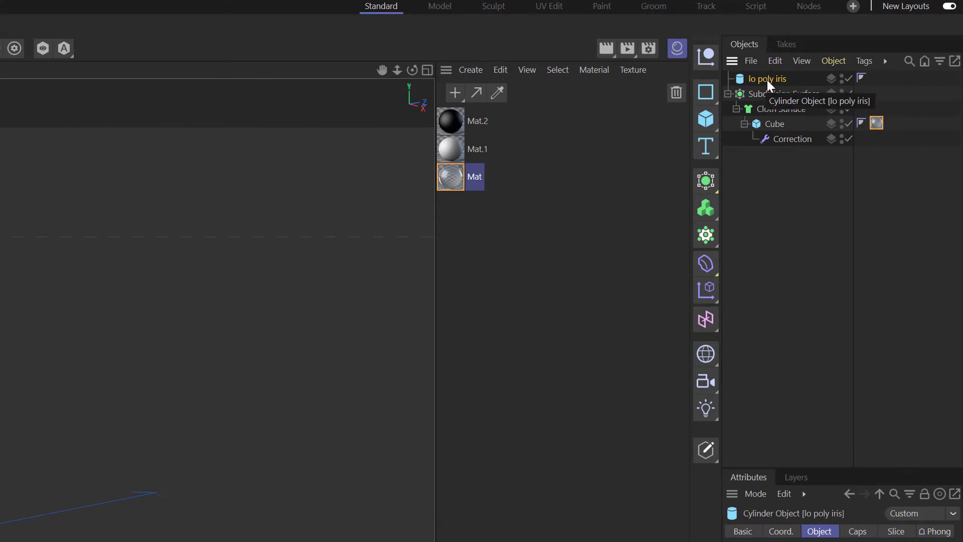
Duplicate the lo poly iris cylinder and rename the copy as "hi poly iris.1".
left_click_drag(764, 79, 767, 87)
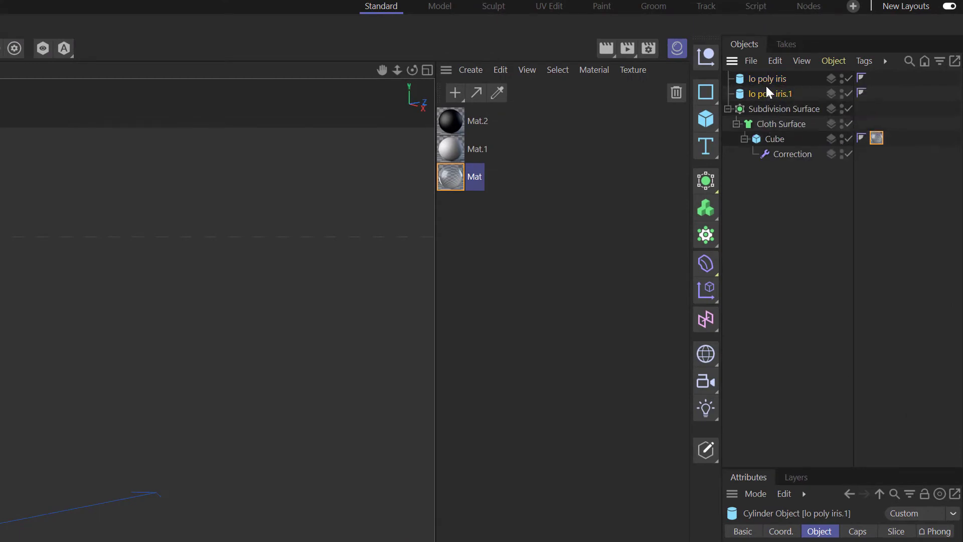
double_click(772, 94)
left_click(752, 94)
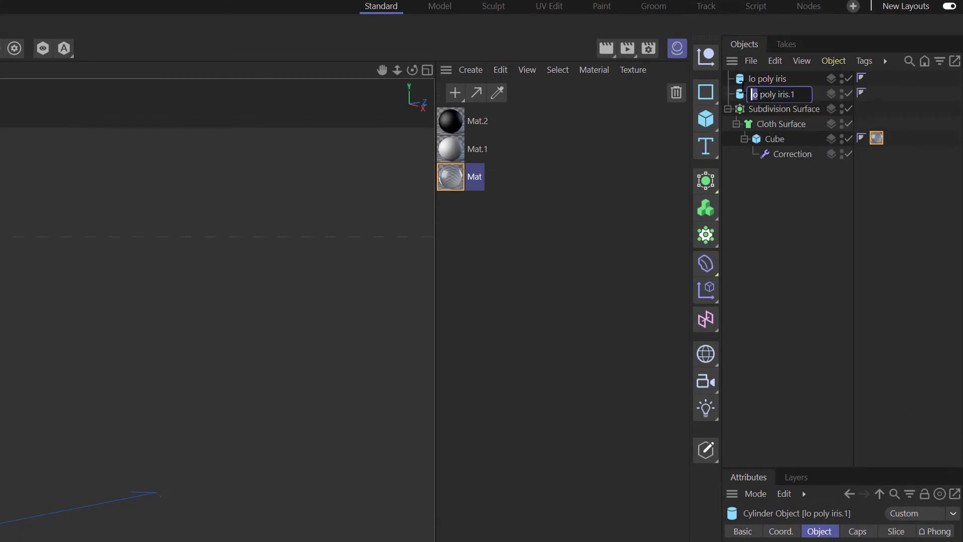
type("hi")
key("Return")
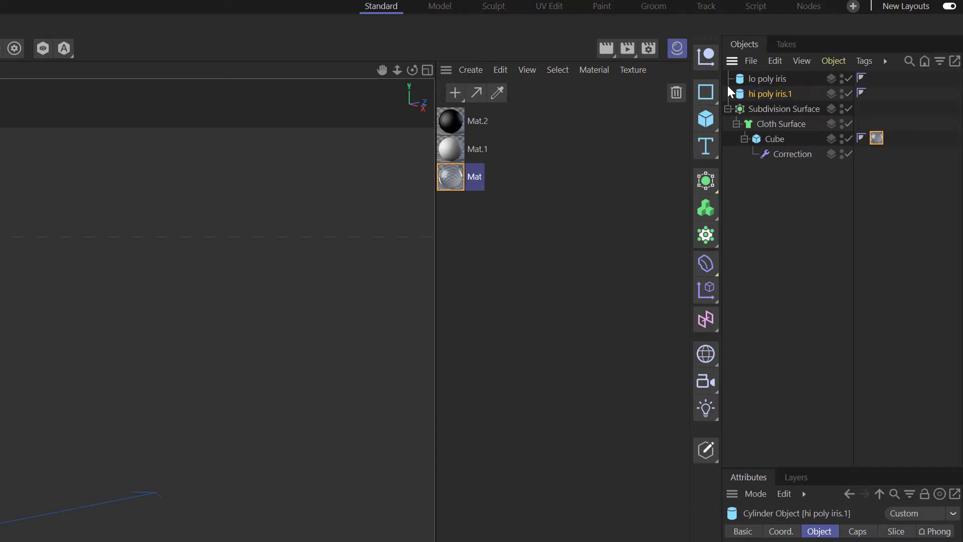
Nest the hi poly iris.1 cylinder under lo poly iris and set its rotation segments to 40.
left_click_drag(773, 89, 767, 79)
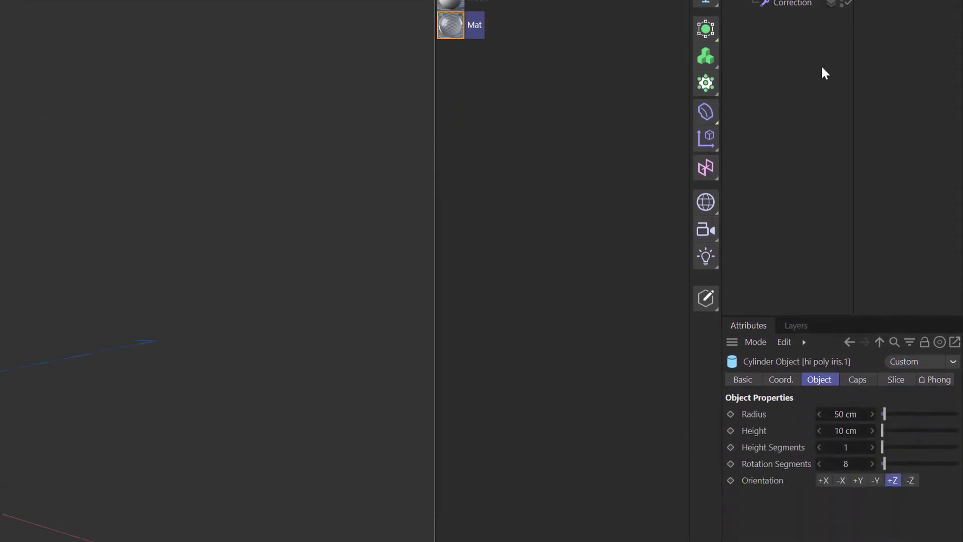
left_click(852, 344)
type("40")
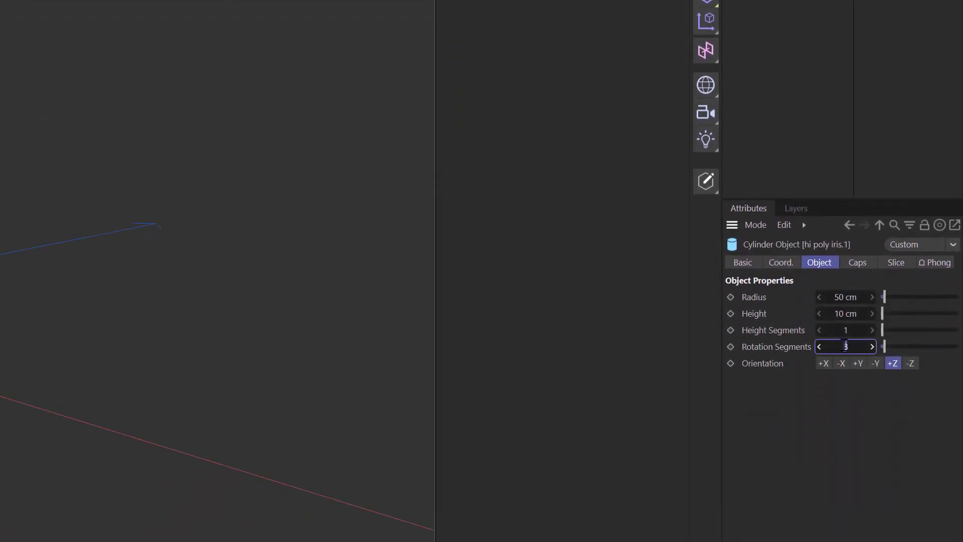
key("Return")
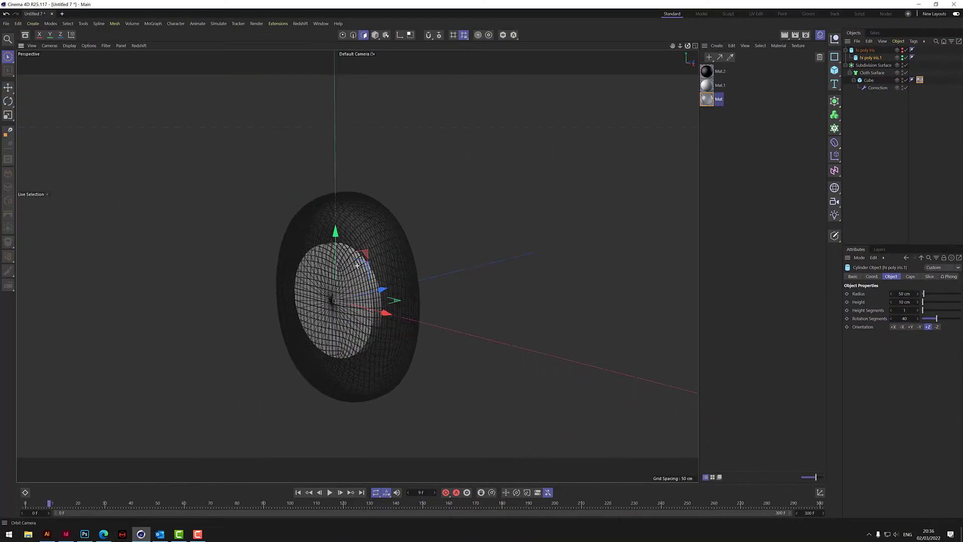
left_click_drag(358, 266, 357, 266, "alt")
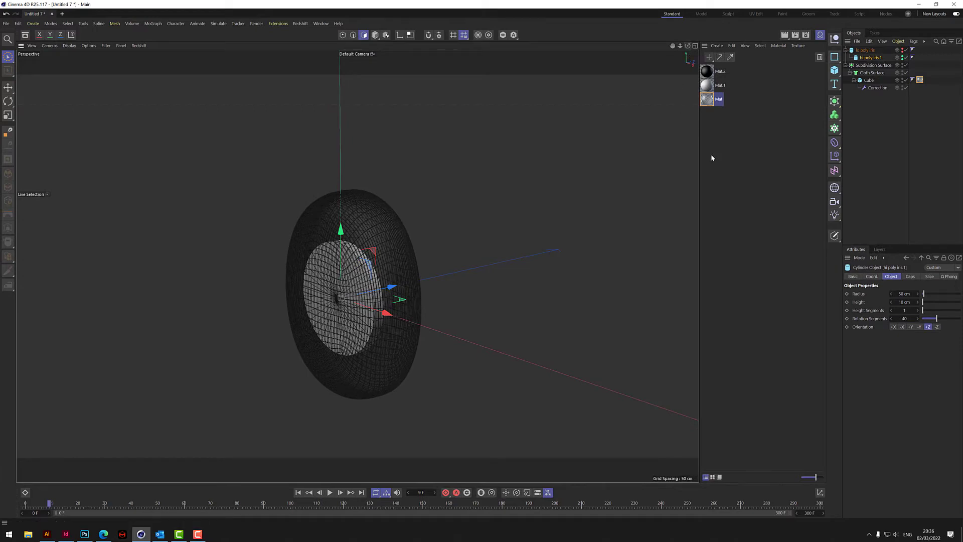
Add a Rigid Body simulation tag to the lo poly iris cylinder.
left_click(873, 51)
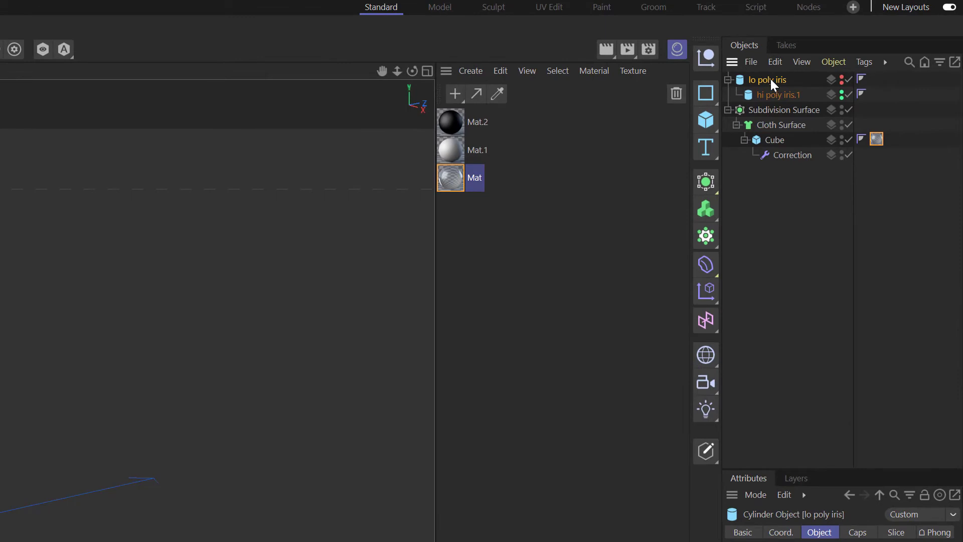
right_click(772, 84)
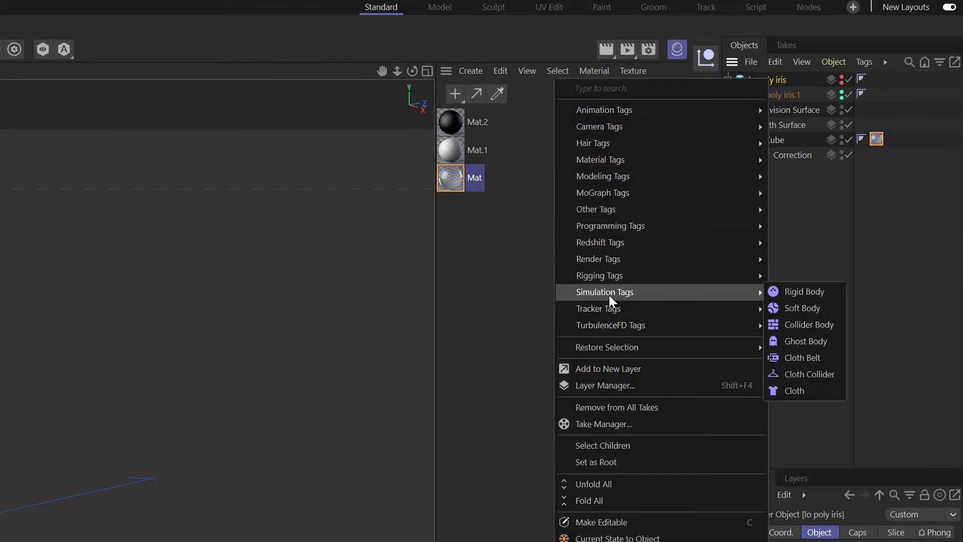
mouse_move(757, 293)
left_click(796, 292)
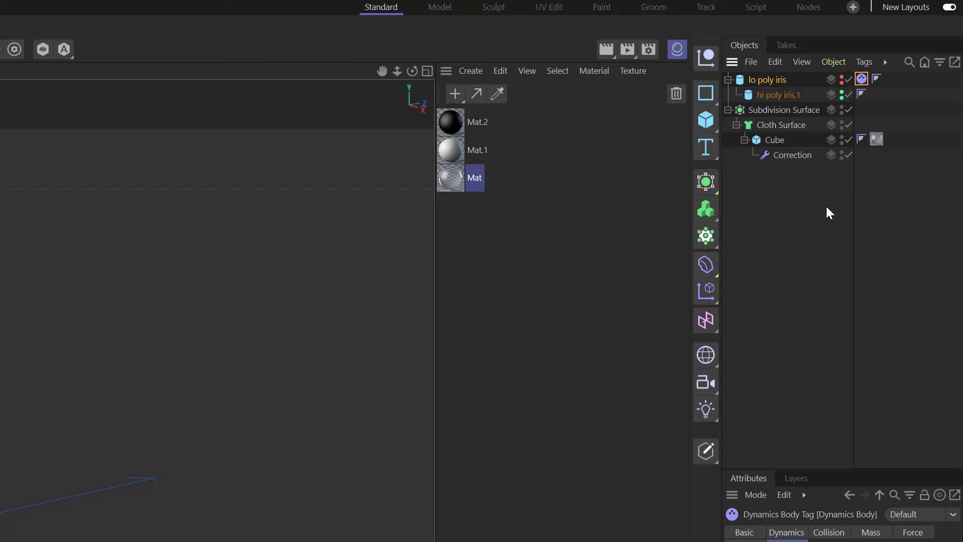
Rename the Subdivision Surface object as "eye" and collapse its hierarchy.
double_click(787, 111)
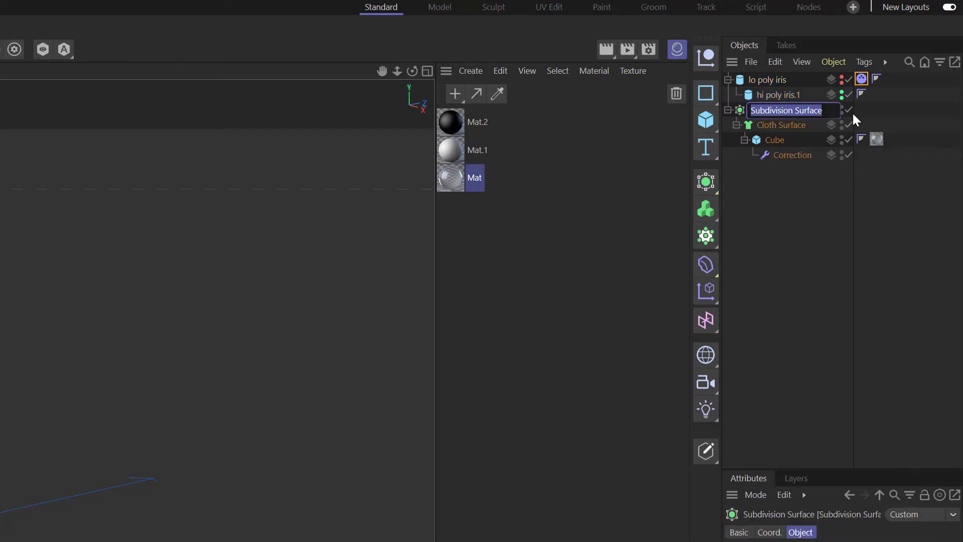
type("eye")
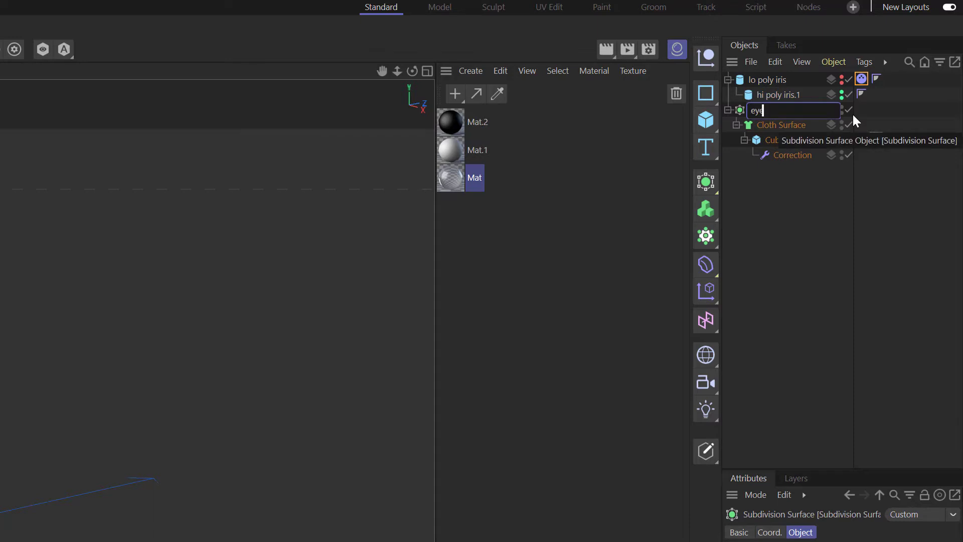
key("Return")
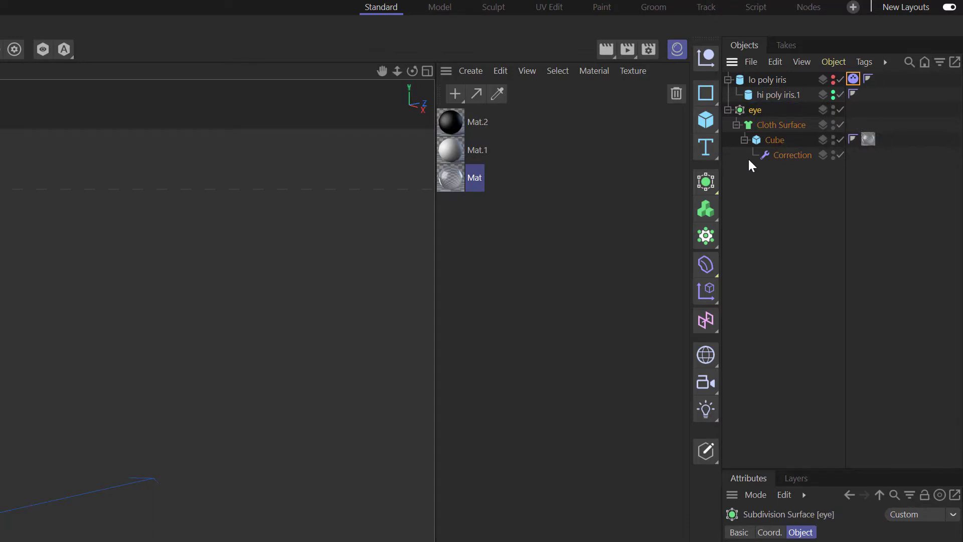
left_click(728, 110)
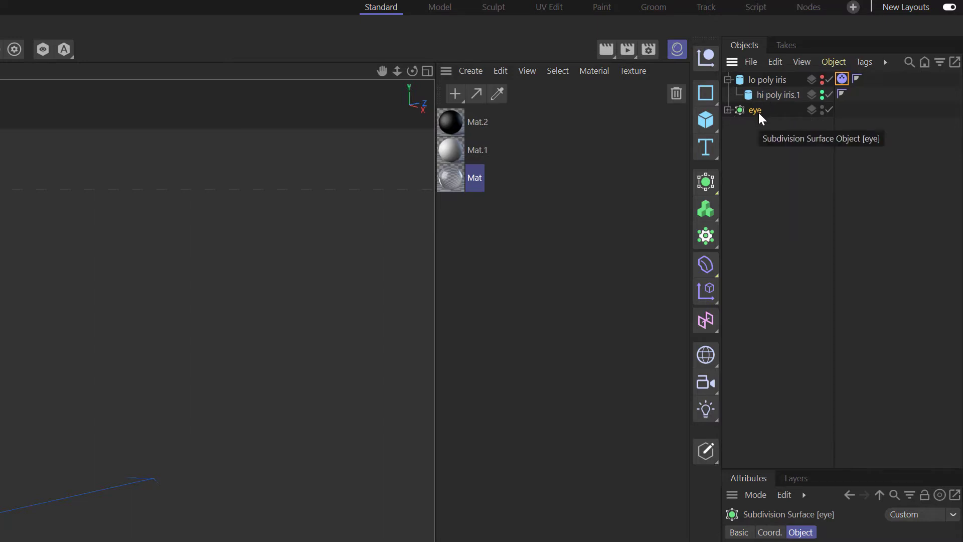
Add a Collider Body simulation tag to the eye object.
right_click(758, 112)
mouse_move(642, 325)
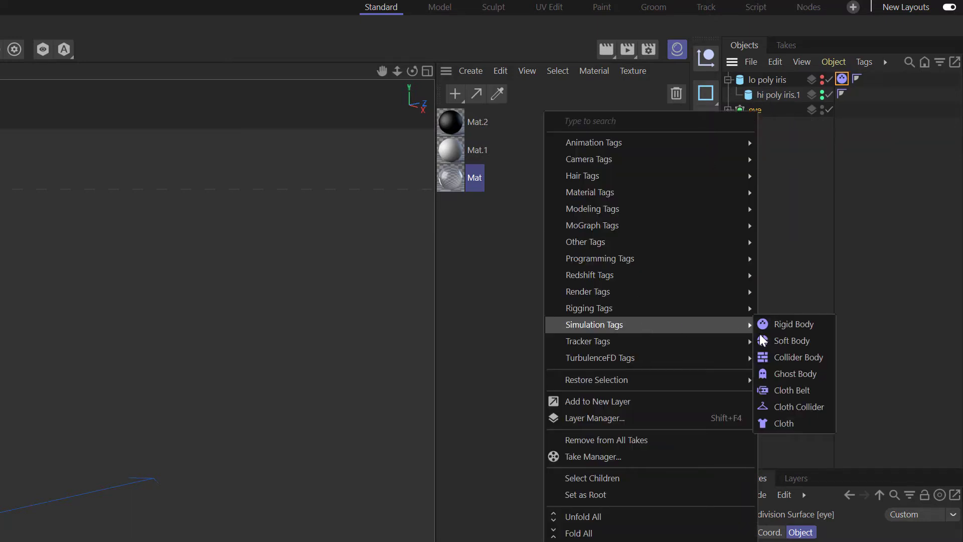
left_click(791, 355)
left_click(788, 195)
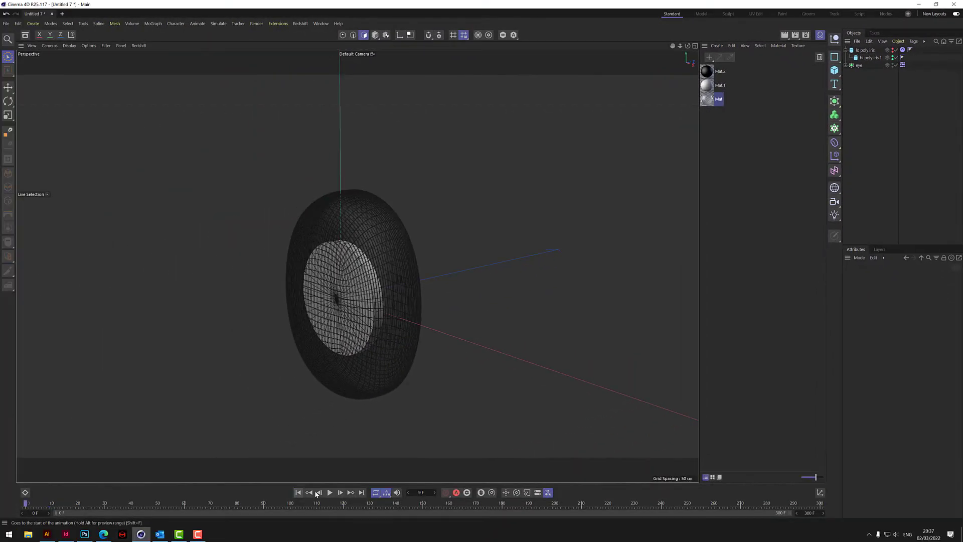
Play the dynamics simulation to check how the iris falls inside the eye shell.
left_click(330, 492)
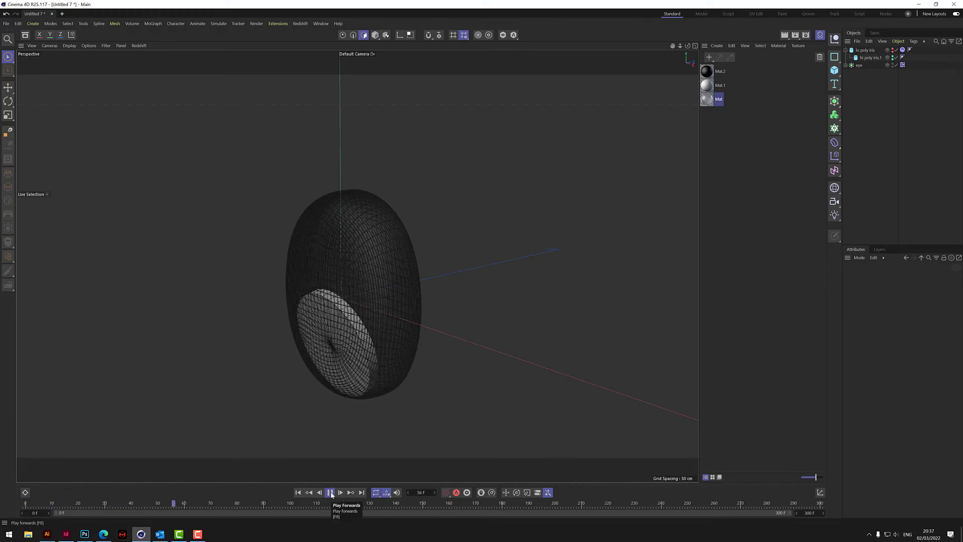
left_click(330, 494)
left_click(330, 493)
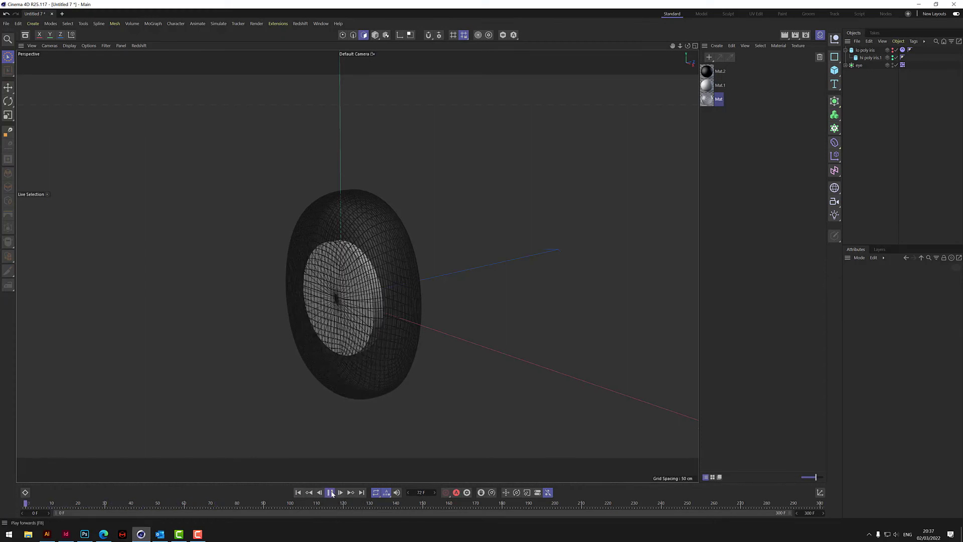
left_click(330, 493)
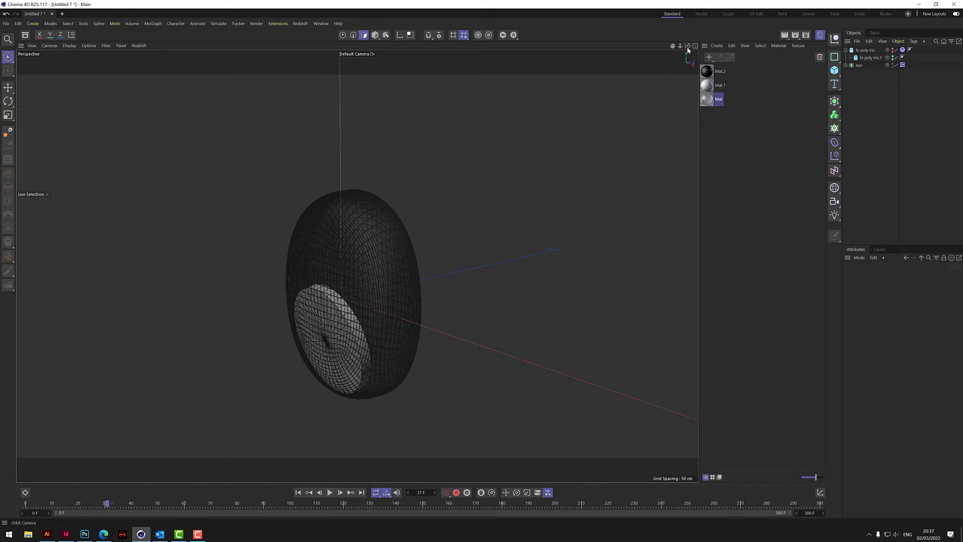
Loop-select the narrow ring of four side polygons at the back of the eye's Correction cage.
left_click_drag(687, 46, 645, 50)
left_click_drag(357, 266, 357, 266)
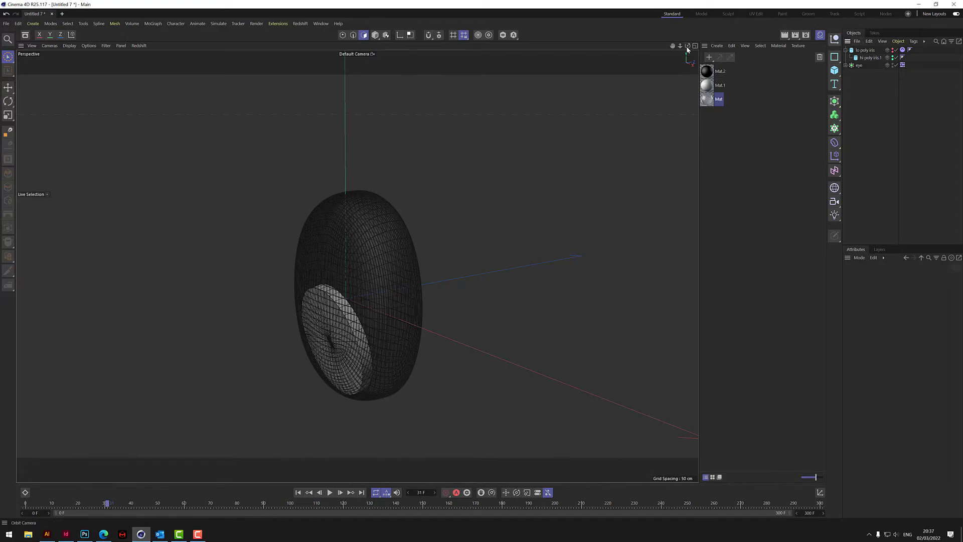
left_click_drag(688, 47, 357, 265)
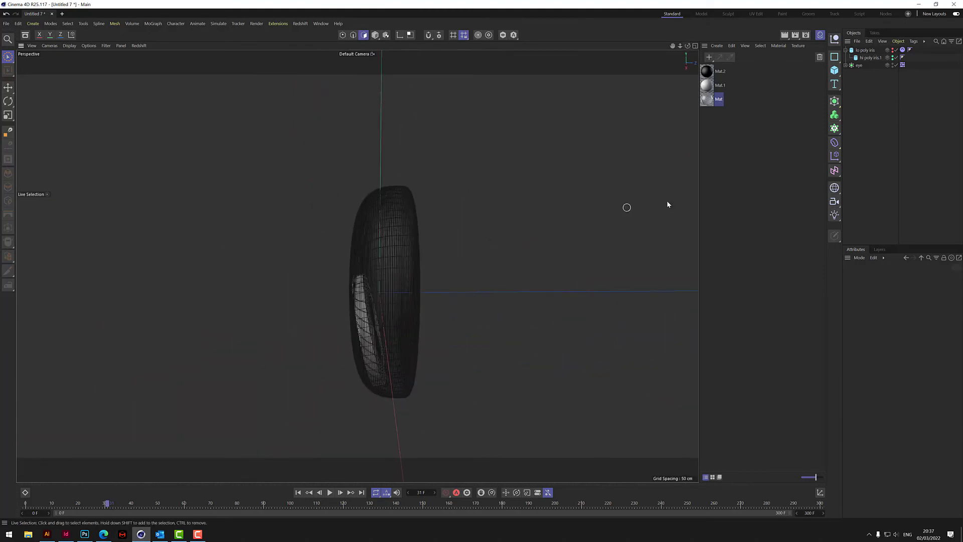
left_click(846, 65)
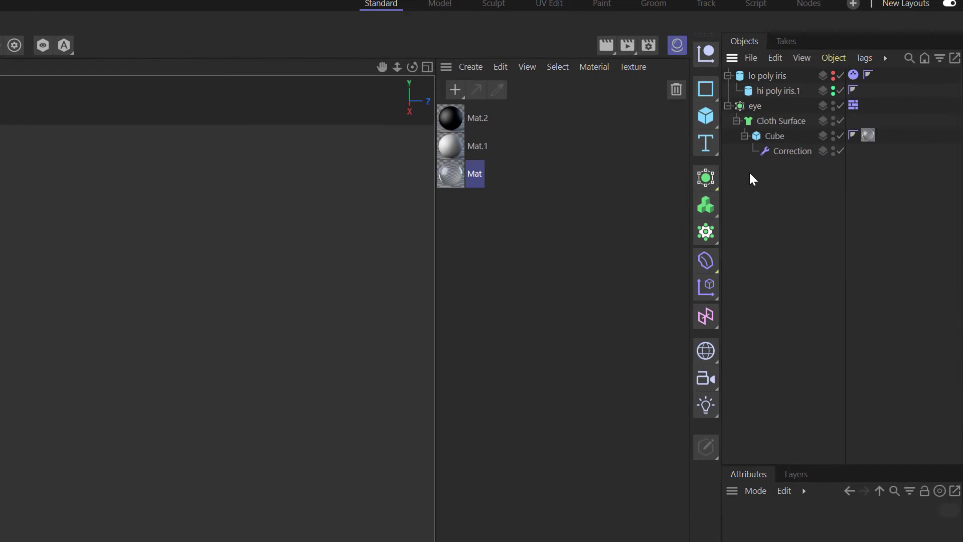
left_click(793, 152)
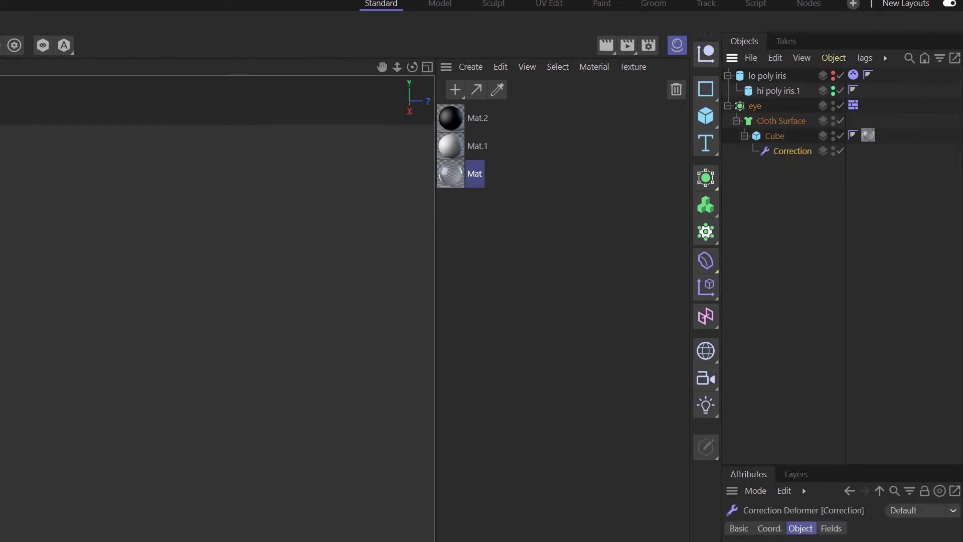
key("u")
key("l")
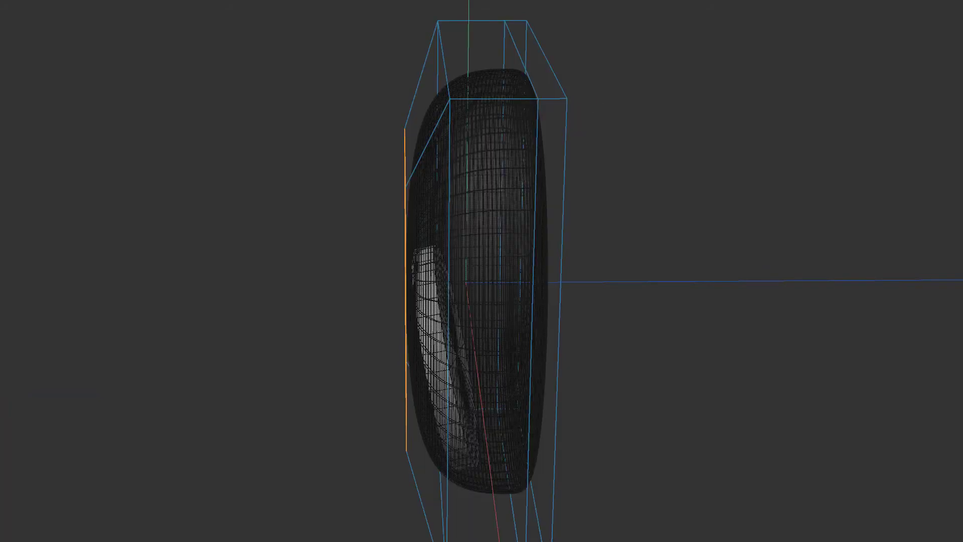
left_click_drag(421, 228, 696, 41, "alt")
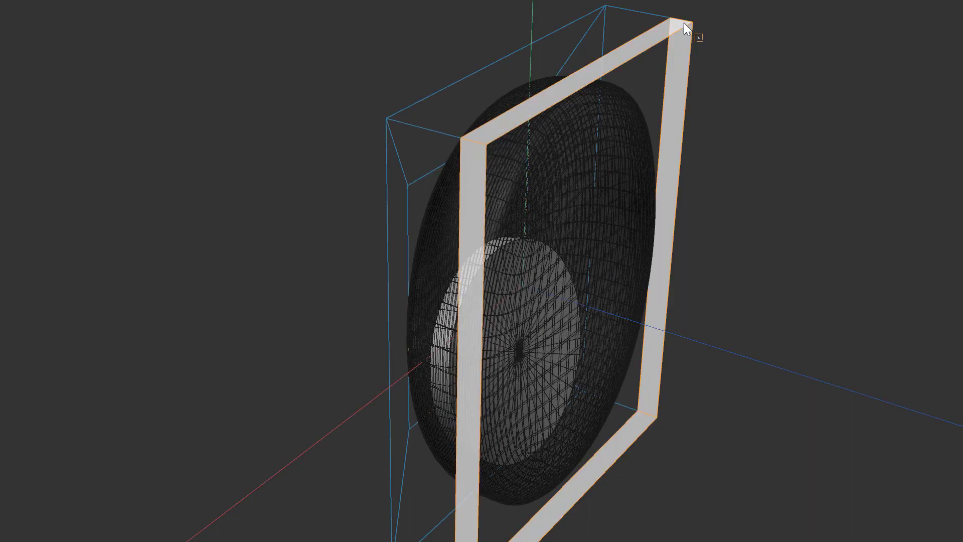
left_click(686, 25)
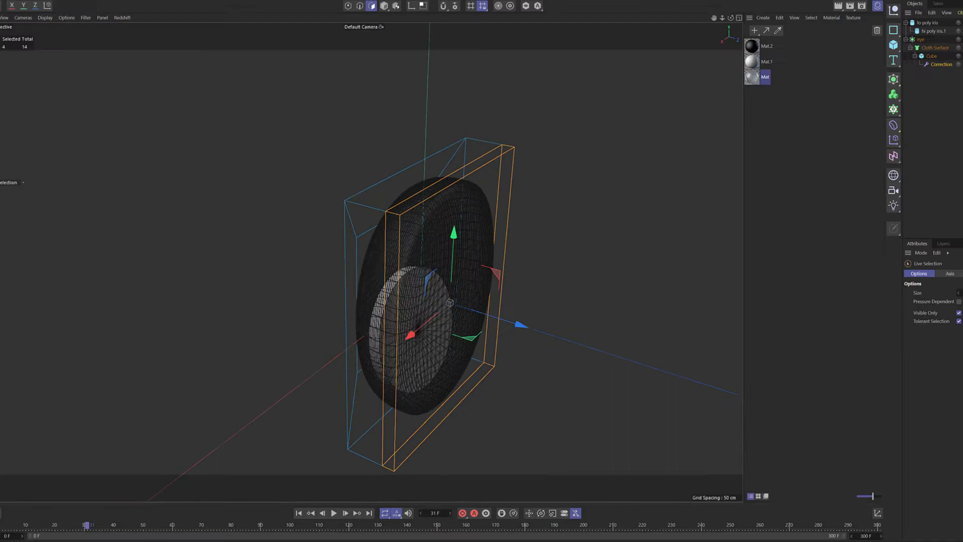
Add the large rear polygon of the Correction cage to the selected ring and check the selection from several angles.
left_click(502, 193)
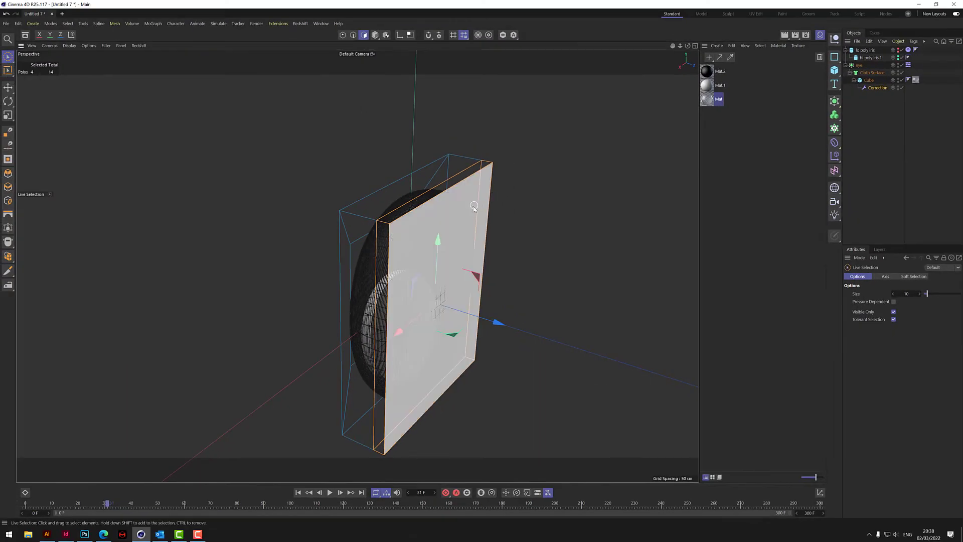
left_click(471, 214, "shift")
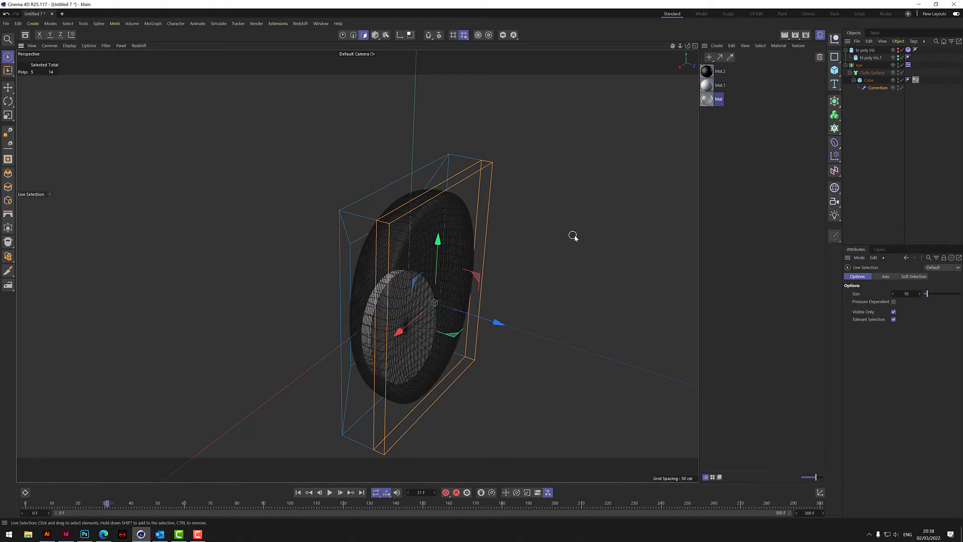
left_click_drag(598, 197, 419, 377, "alt")
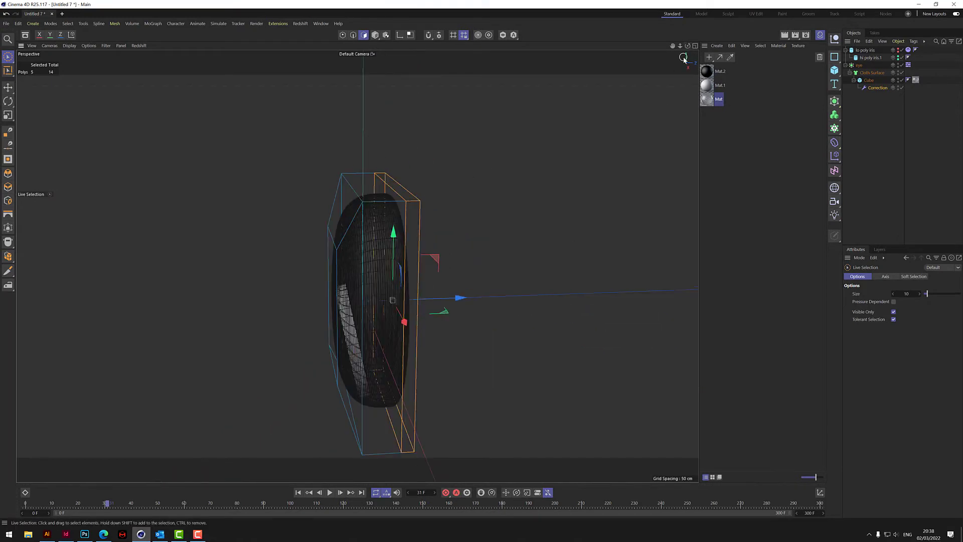
left_click_drag(687, 46, 640, 48)
left_click_drag(357, 265, 357, 264, "alt")
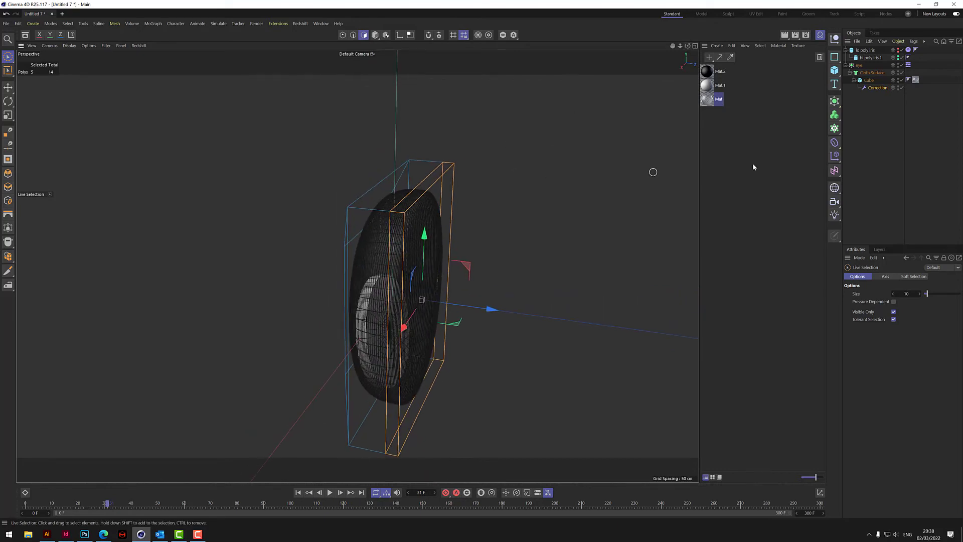
Store the selected rear polygons as a Polygon Selection tag and move the tag from Correction to the Cube.
left_click(64, 24)
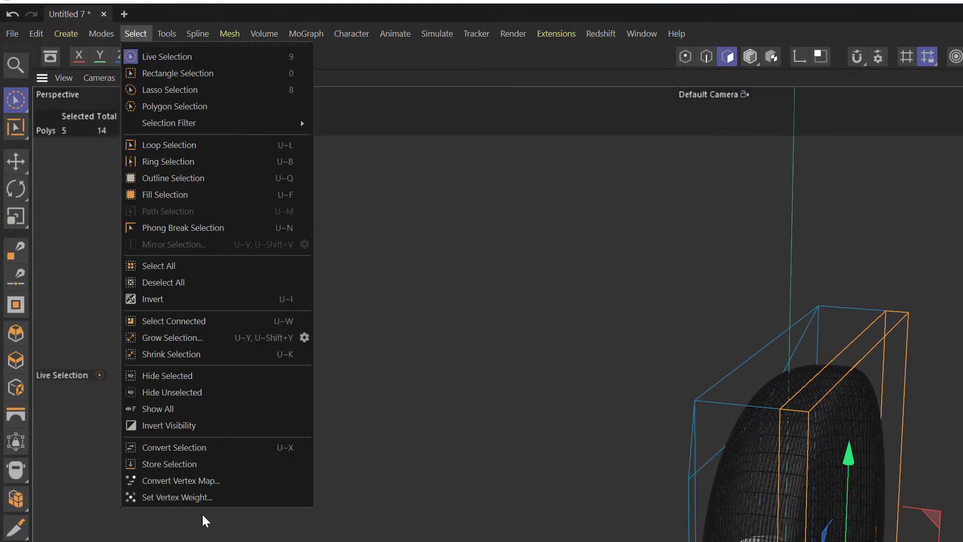
left_click(177, 464)
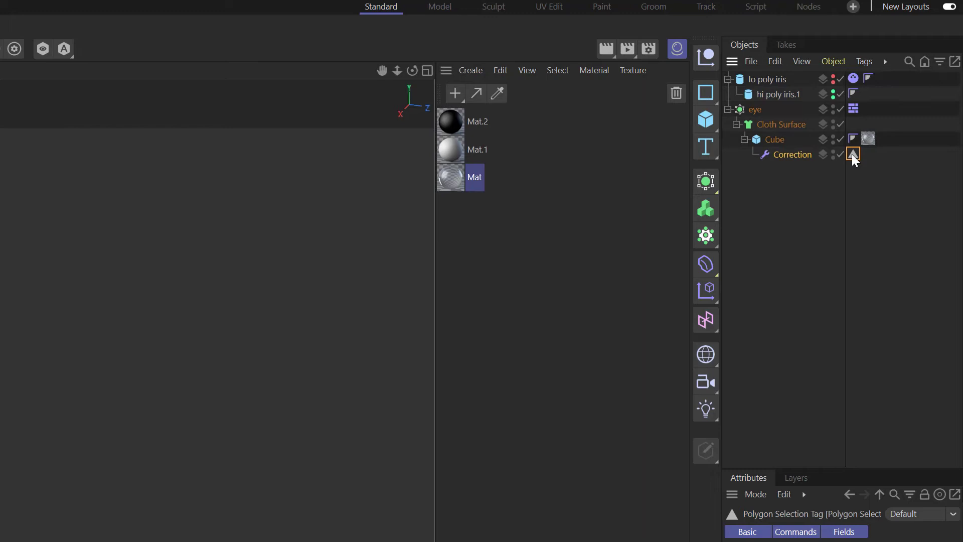
left_click_drag(853, 155, 781, 138)
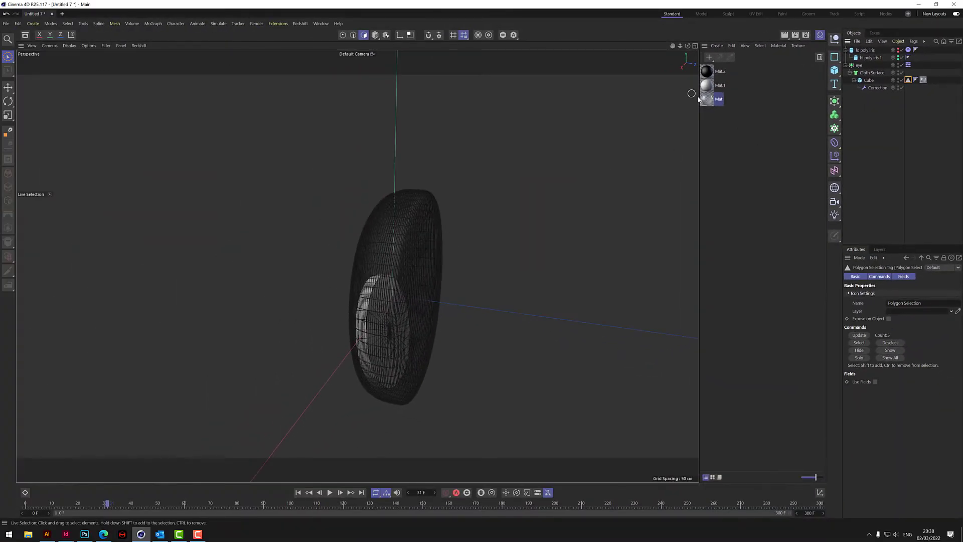
Apply the white Mat.1 material to the Cube and restrict it to the stored Polygon Selection.
left_click(711, 90)
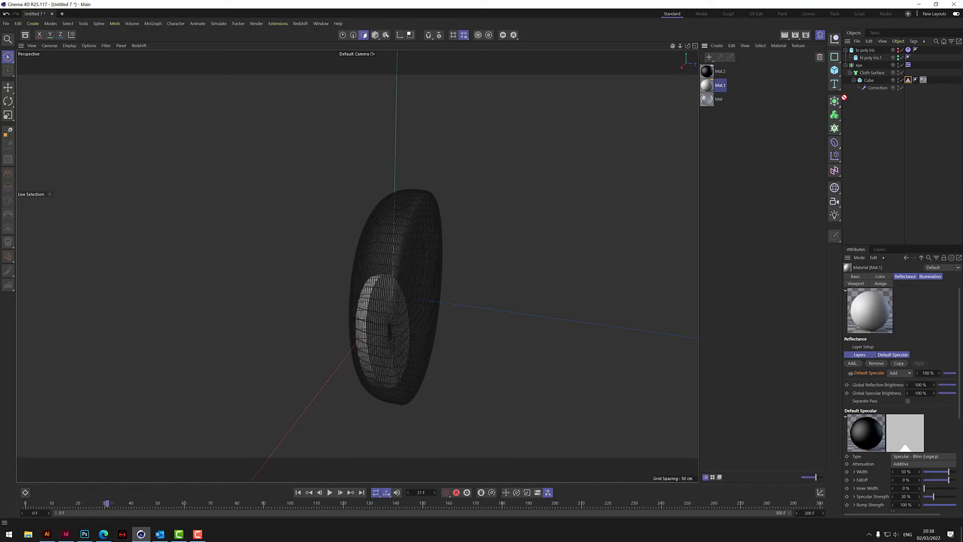
left_click_drag(876, 83, 875, 82)
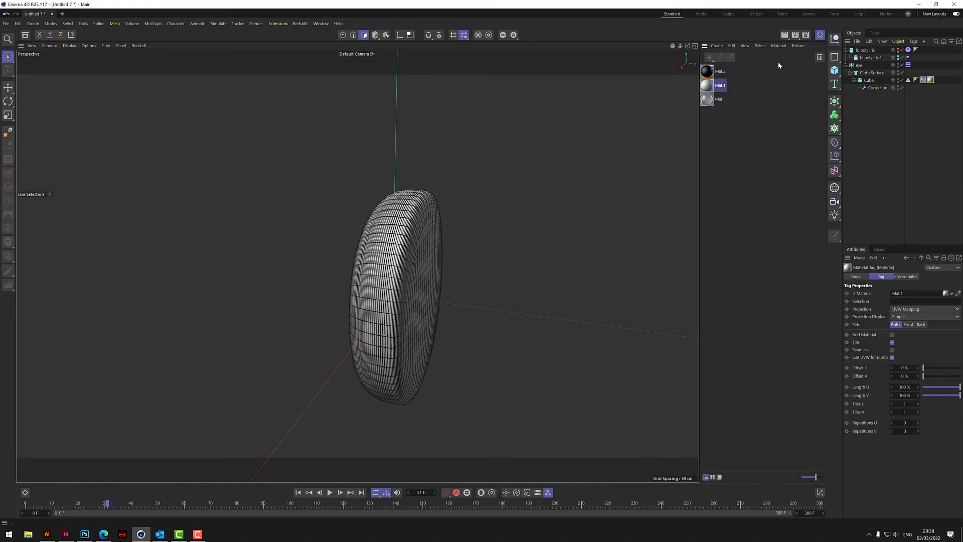
left_click_drag(402, 266, 356, 265, "alt")
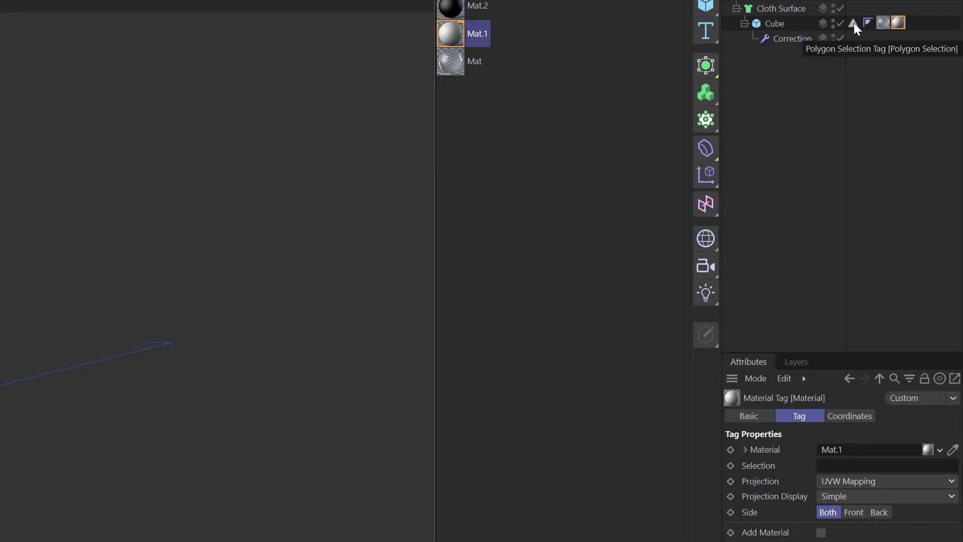
left_click_drag(853, 22, 842, 466)
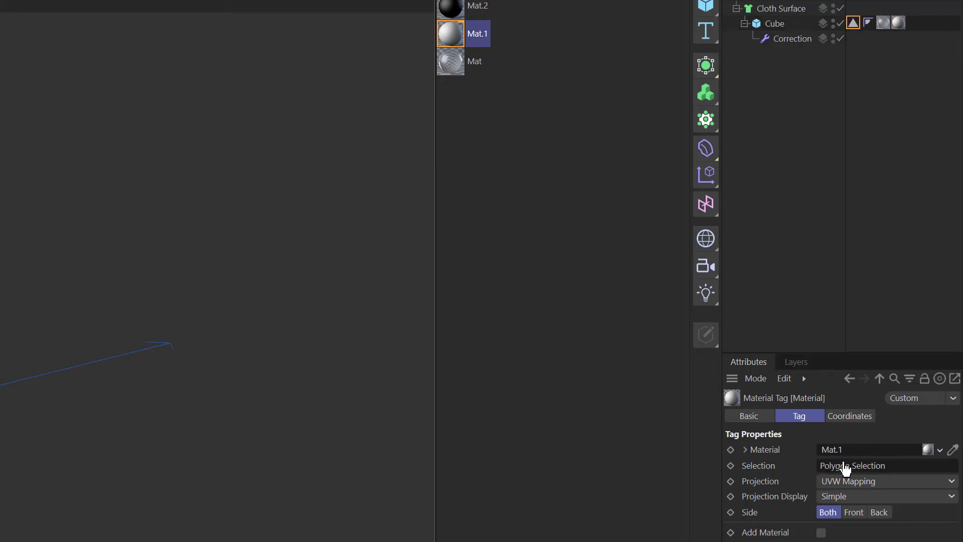
Apply the black Mat.2 material to the lo poly iris cylinder.
left_click_drag(222, 294, 357, 266, "alt")
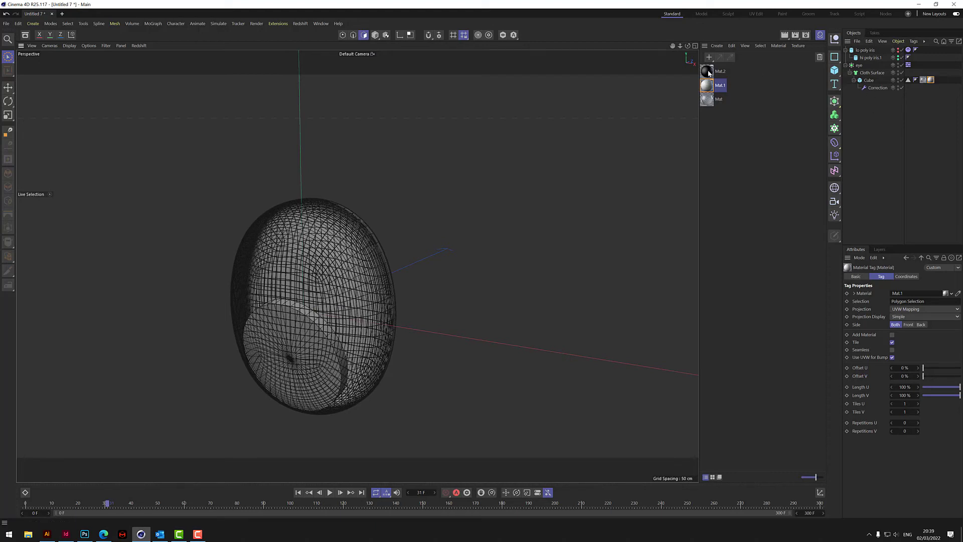
left_click_drag(871, 52, 869, 53)
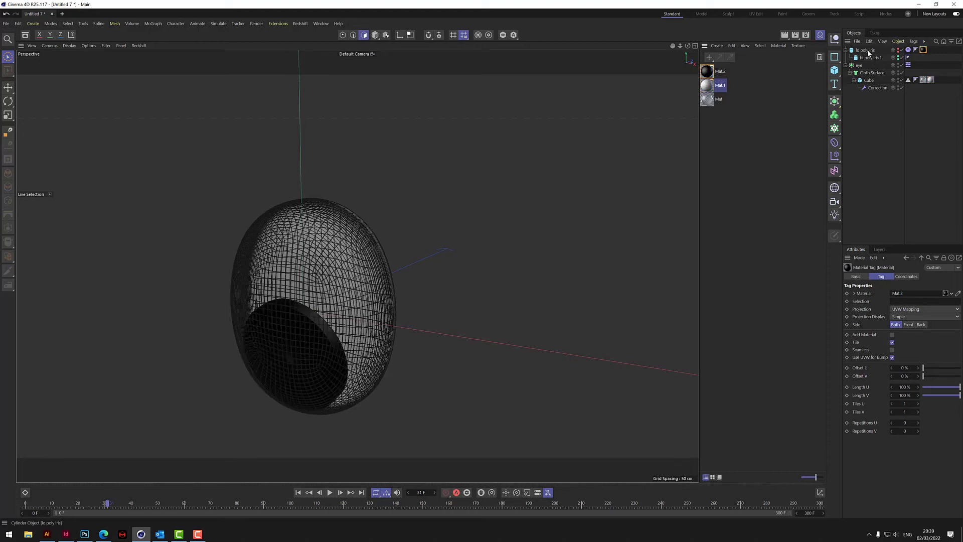
left_click_drag(357, 266, 357, 265, "alt")
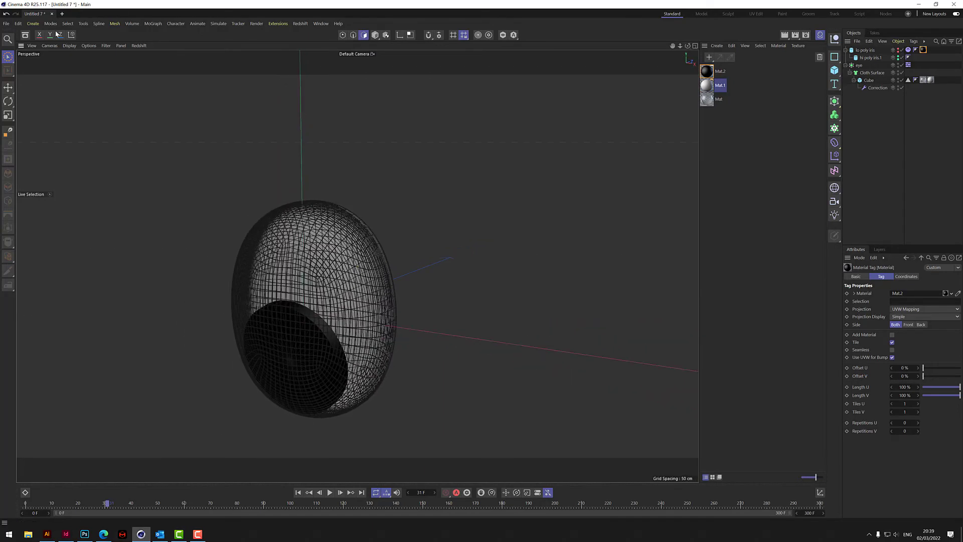
Display the scene in Gouraud Shading without lines, face the eye from the front, and play the simulation from the first frame.
left_click(87, 46)
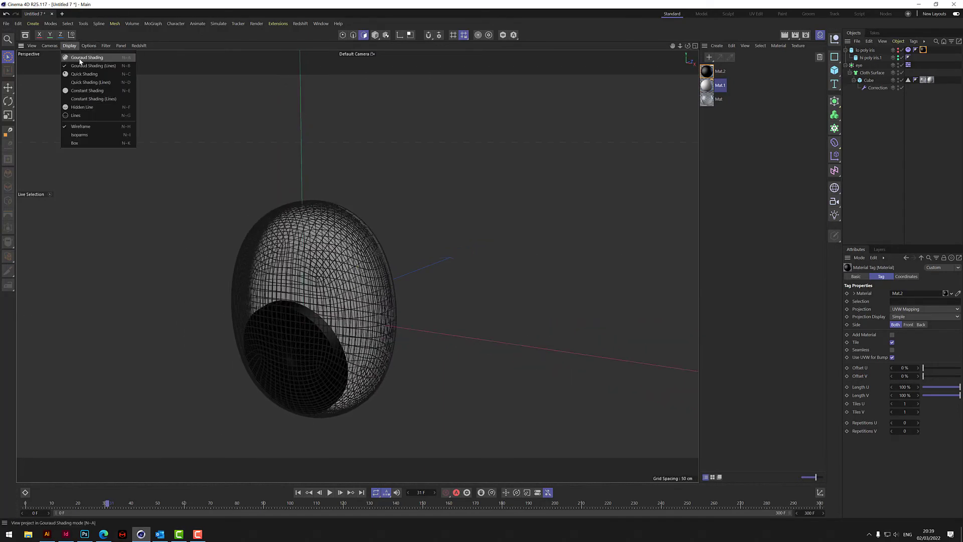
left_click(75, 59)
left_click_drag(672, 45, 357, 266)
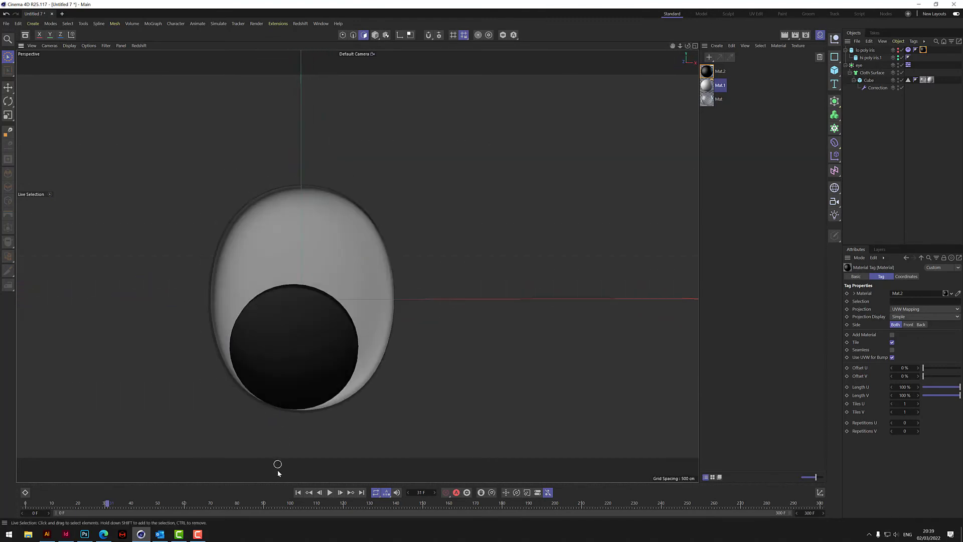
left_click(298, 492)
left_click(330, 492)
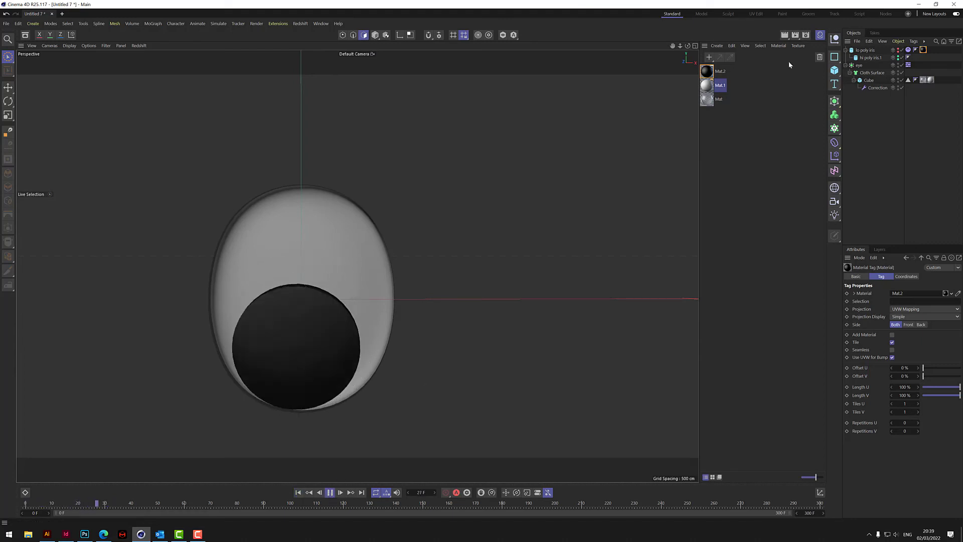
Group the lo poly iris and eye objects under a null named "left eye".
left_click(846, 50)
left_click(846, 58)
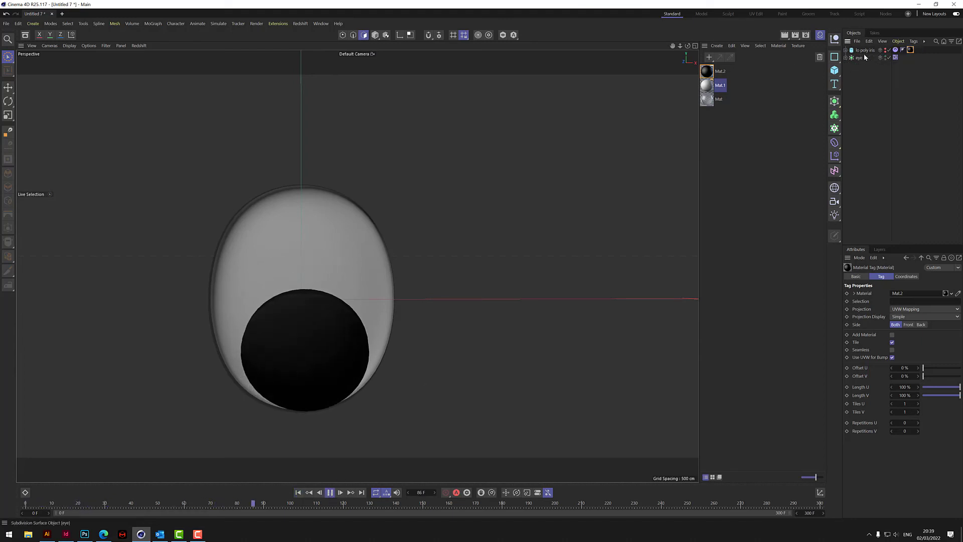
left_click(863, 50)
left_click(860, 58, "shift")
right_click(860, 59)
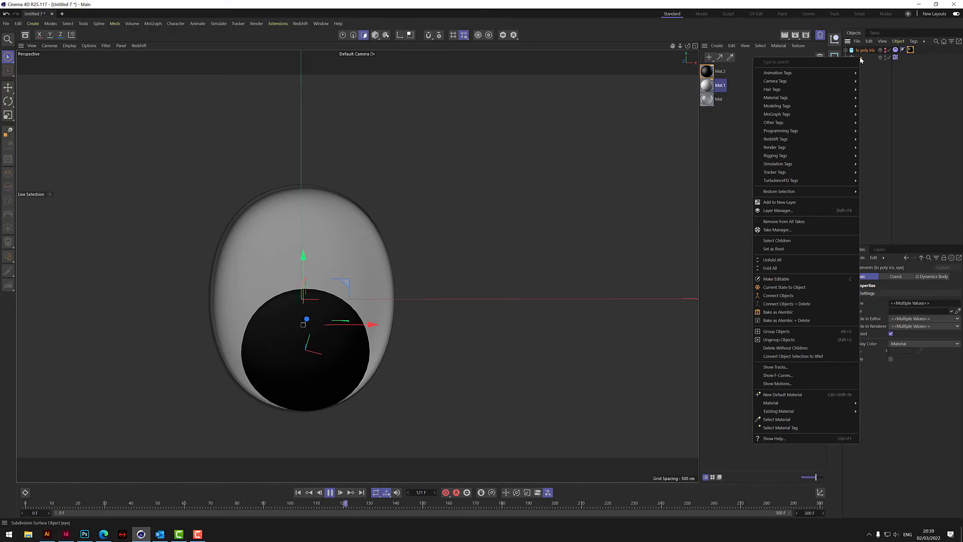
left_click(783, 331)
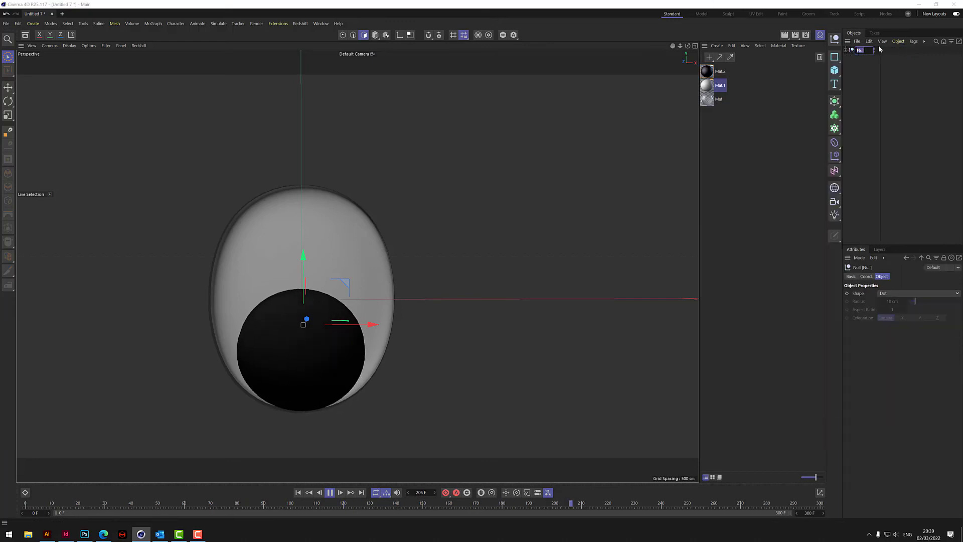
type("left eye")
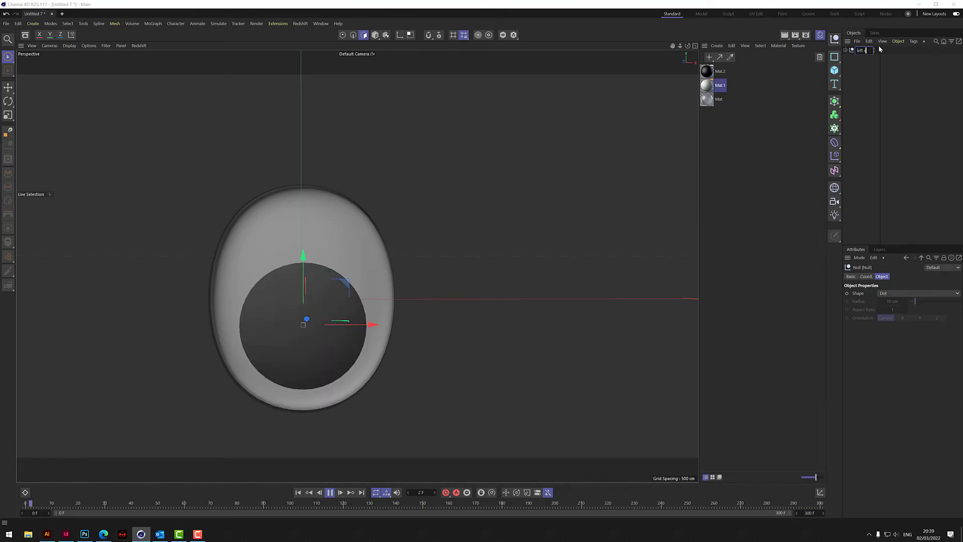
key("Return")
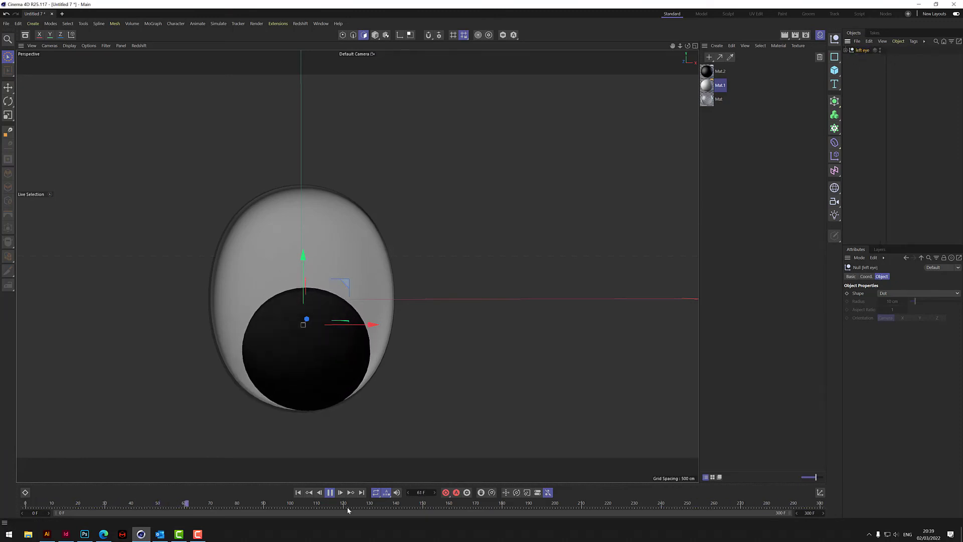
With the simulation stopped at the first frame, duplicate the left eye group as "right eye" and move it along X beside the original.
left_click(330, 493)
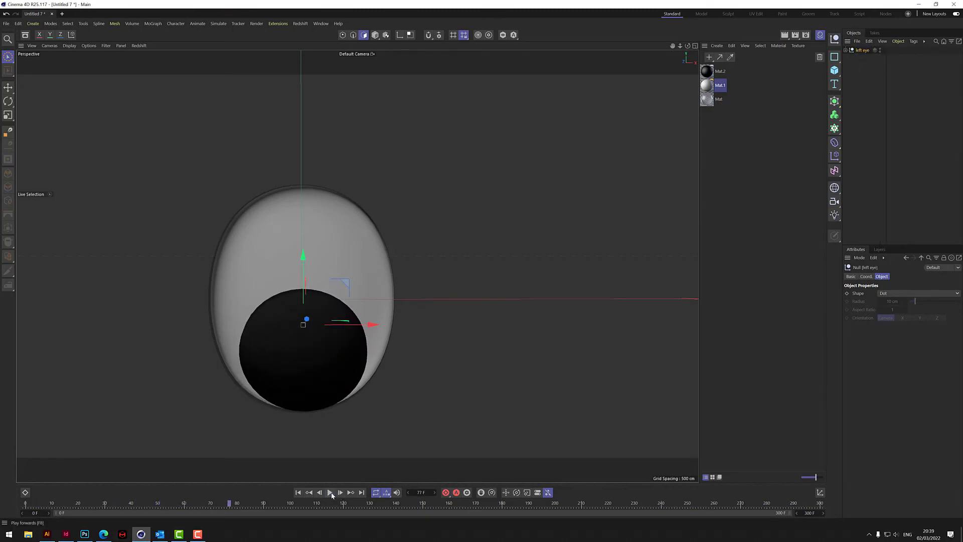
left_click(298, 492)
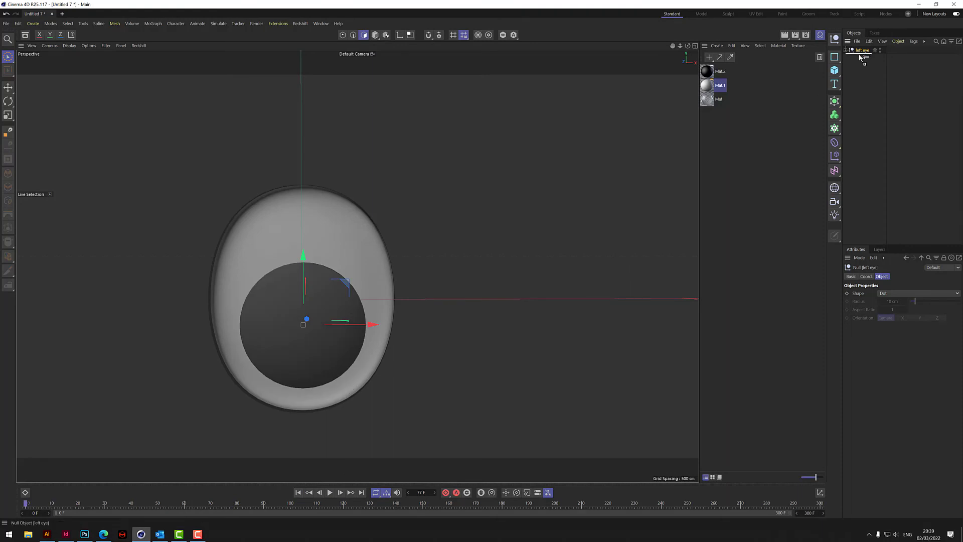
left_click_drag(859, 56, 864, 60, "ctrl")
double_click(863, 58)
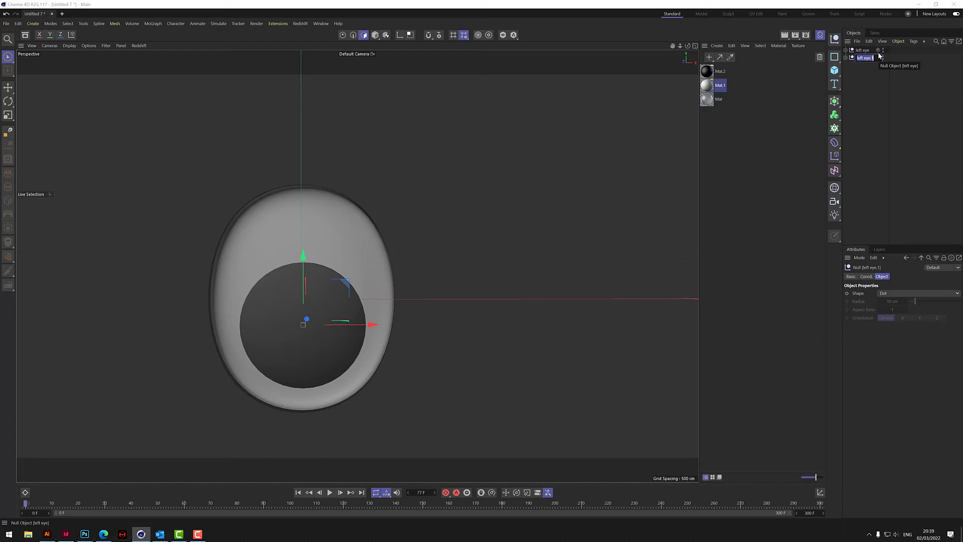
type("righ")
key("Return")
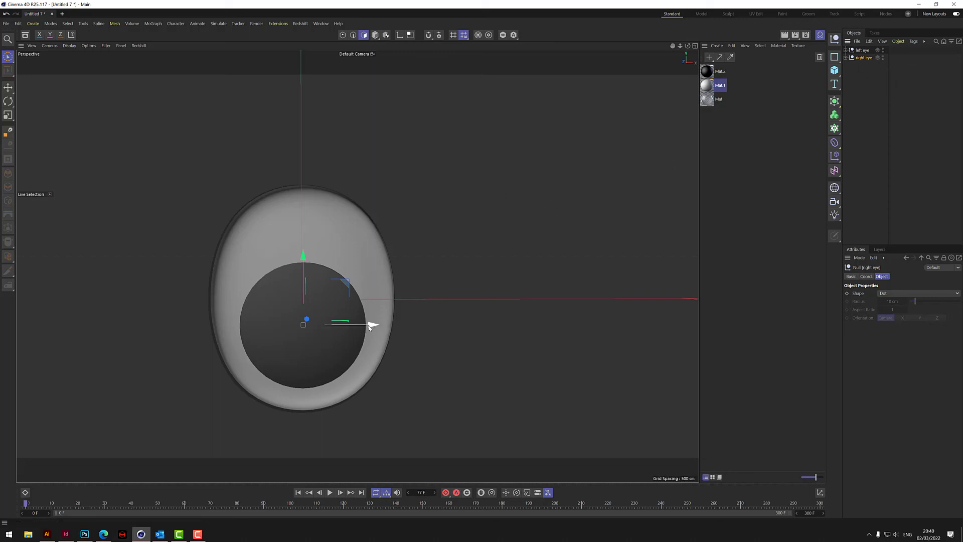
left_click_drag(370, 326, 577, 325)
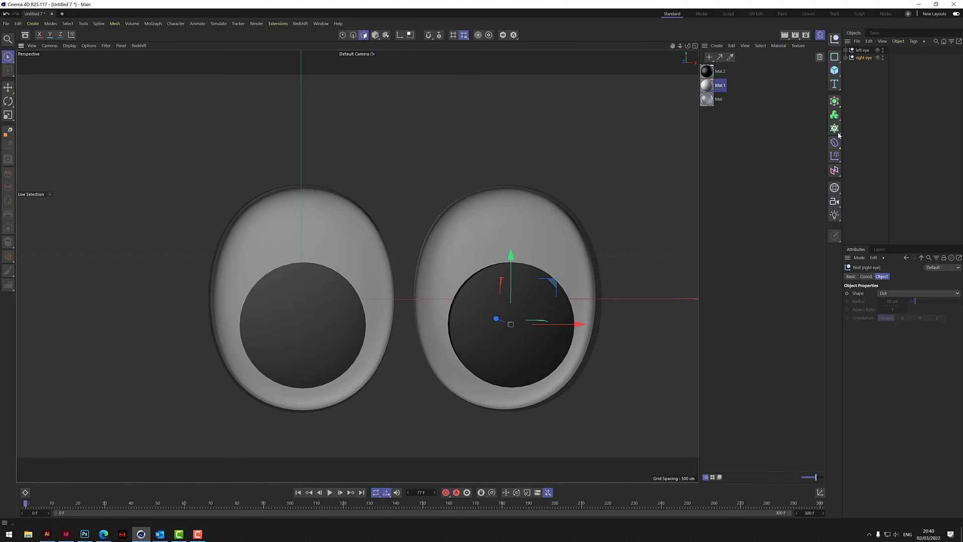
Group the left eye and right eye nulls under a parent null named "eyes".
left_click(867, 81)
left_click(862, 50)
left_click(864, 58, "ctrl")
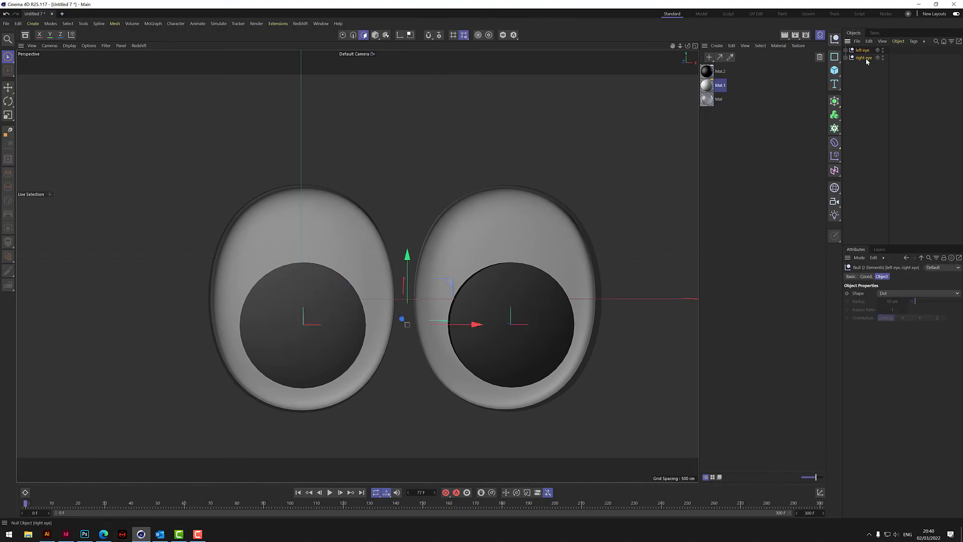
right_click(867, 59)
left_click(788, 333)
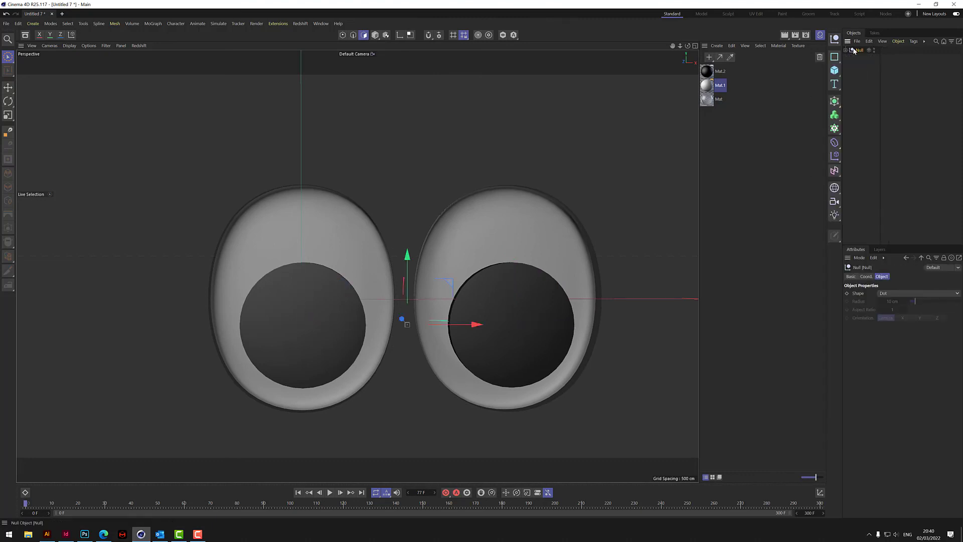
double_click(859, 51)
type("ey")
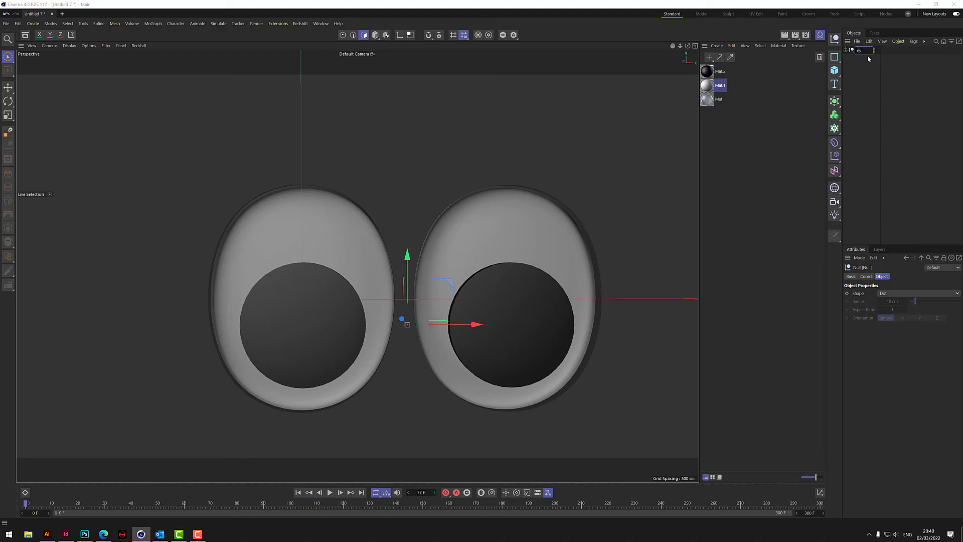
type("es")
key("Return")
Play the simulation and move the eyes group around in the XY plane to shake the irises.
left_click(330, 493)
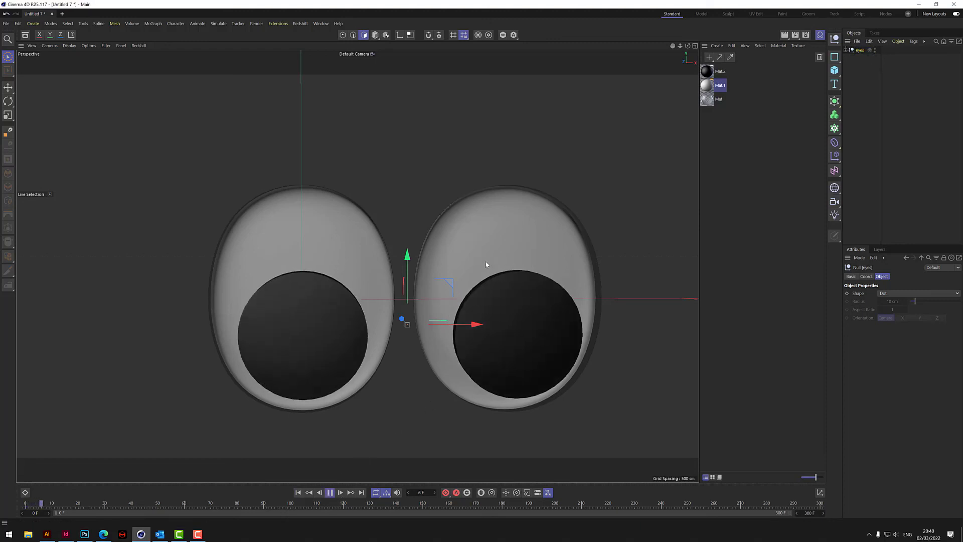
left_click_drag(441, 272, 323, 270)
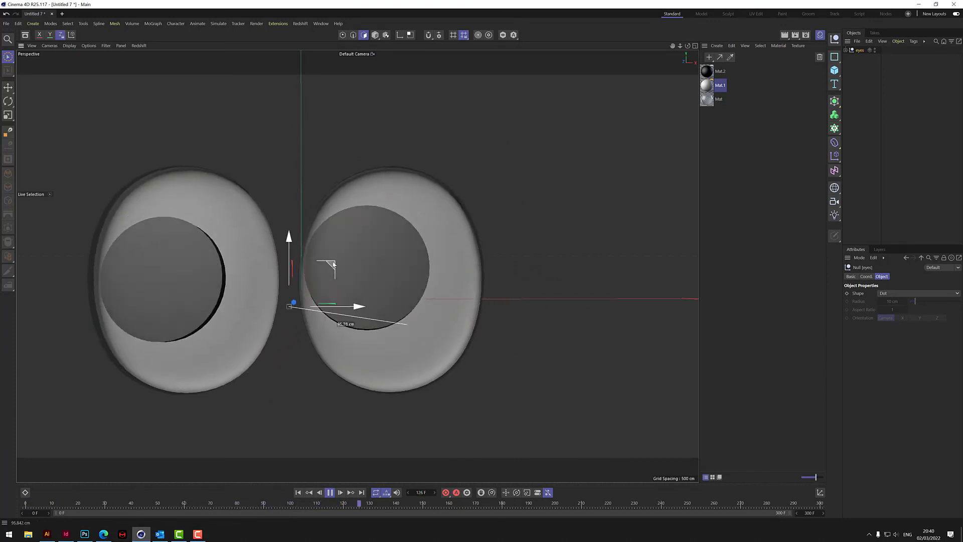